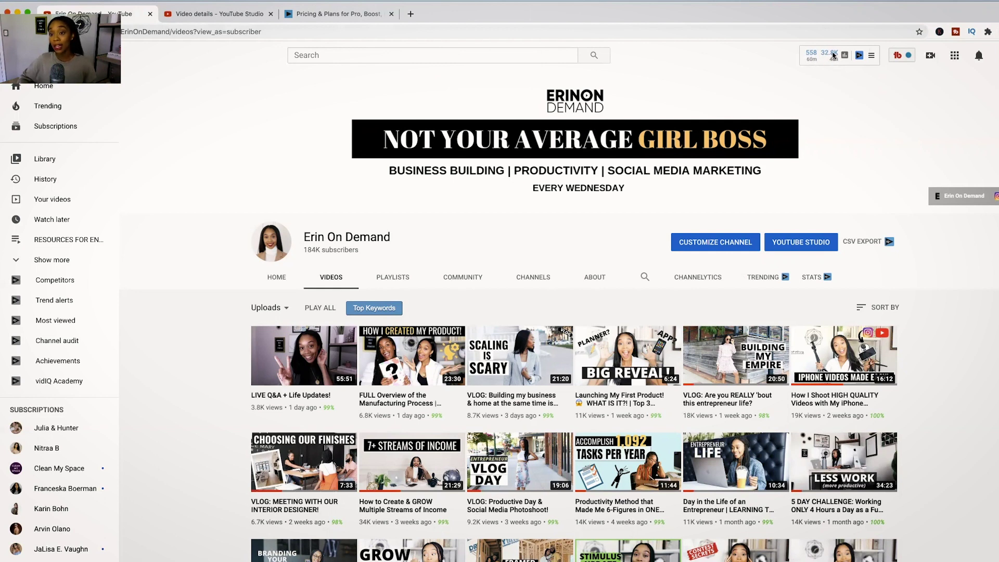
# Look over the list of vidIQ tools and the like-to-dislike ratios of the channel's uploaded videos.
pyautogui.click(870, 56)
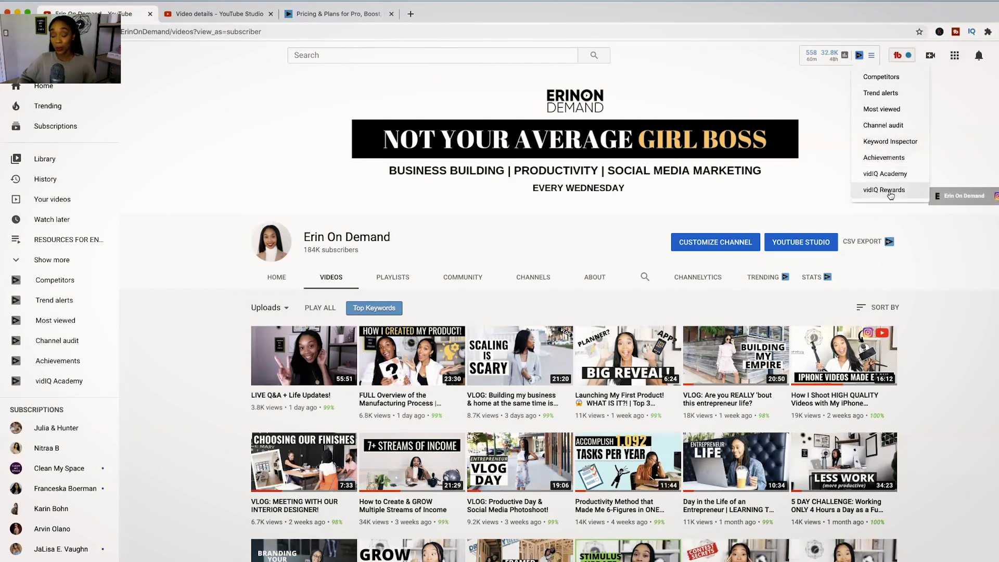
pyautogui.scroll(-3, 950, 265)
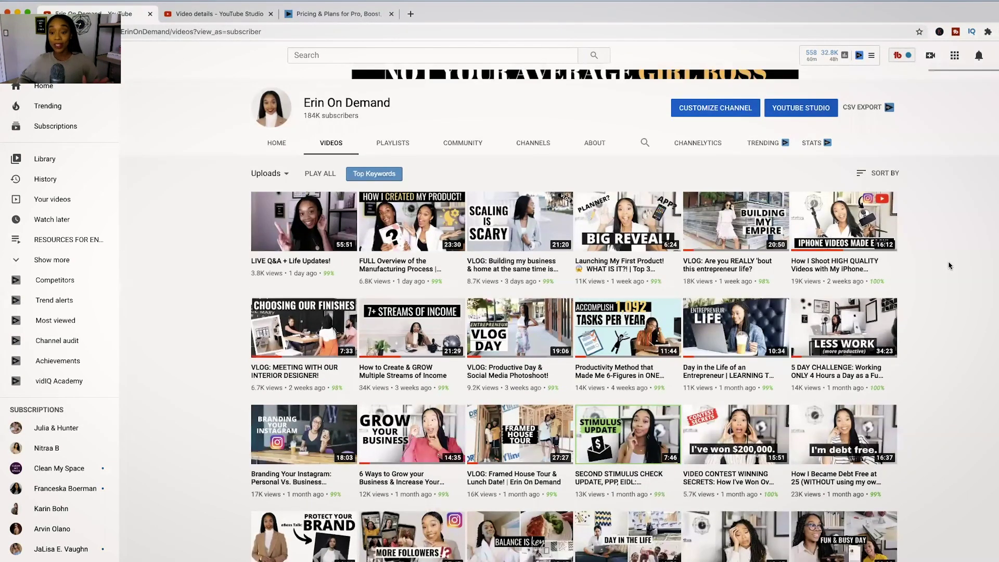
pyautogui.scroll(-2, 949, 265)
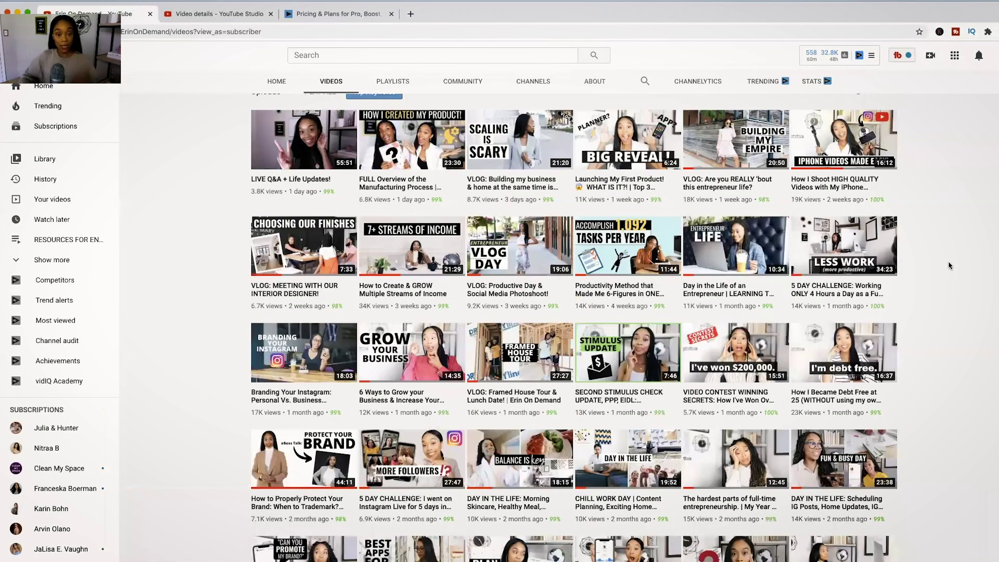
pyautogui.moveTo(441, 203)
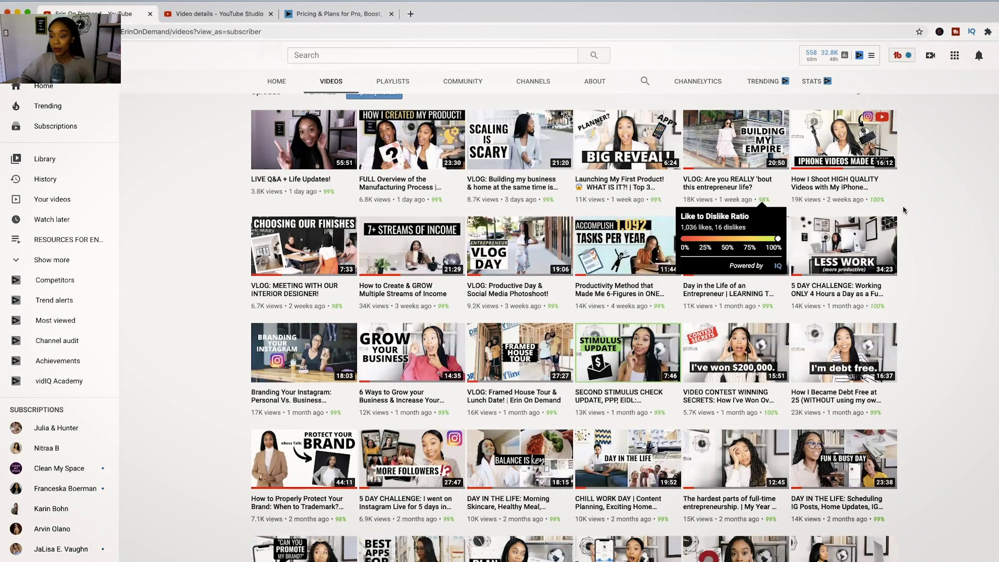
pyautogui.scroll(-3, 935, 205)
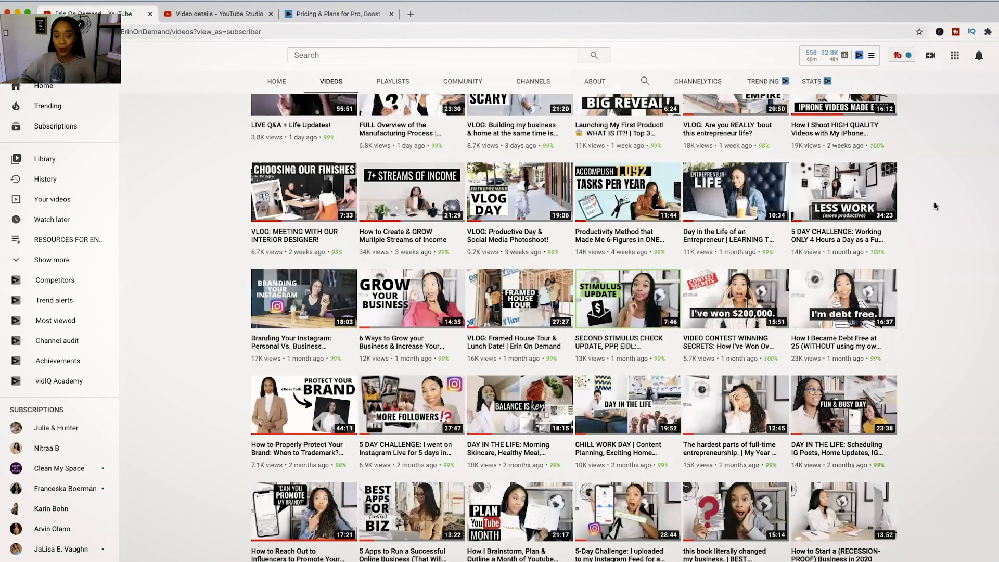
pyautogui.scroll(8, 935, 206)
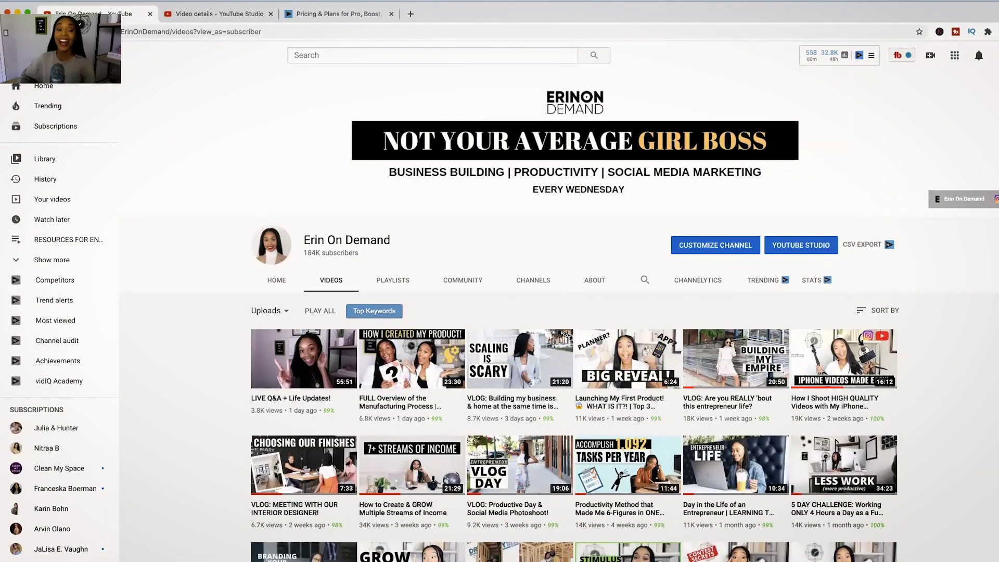
pyautogui.scroll(-2, 997, 290)
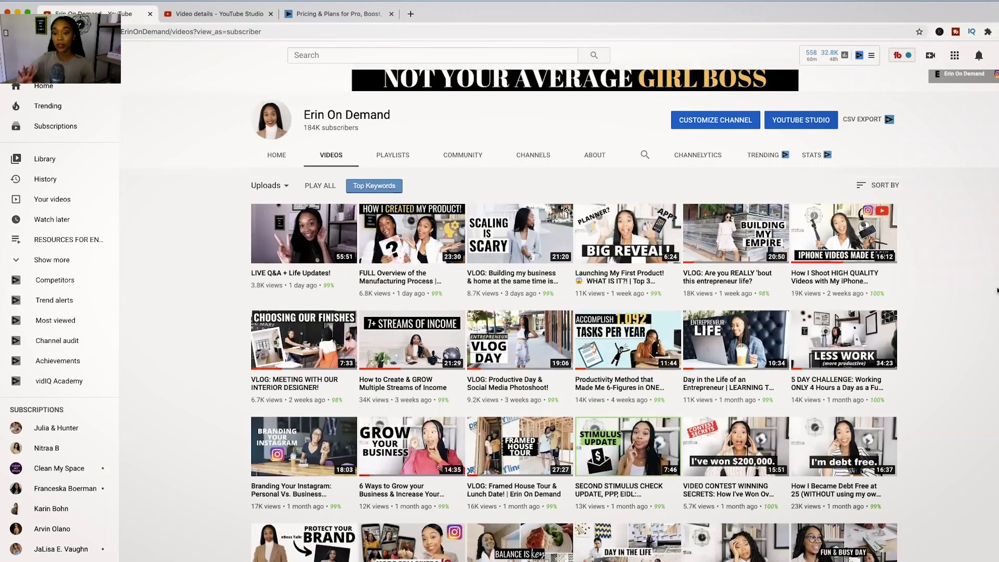
pyautogui.scroll(1, 997, 290)
pyautogui.scroll(2, 997, 290)
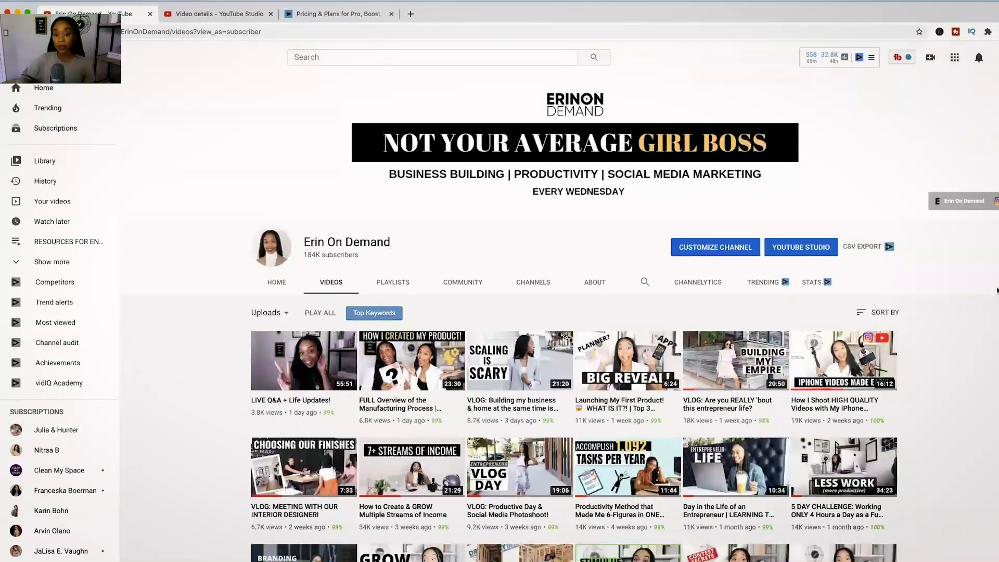
# Review the scored Top Keywords list for the channel's uploads, then close it.
pyautogui.click(374, 301)
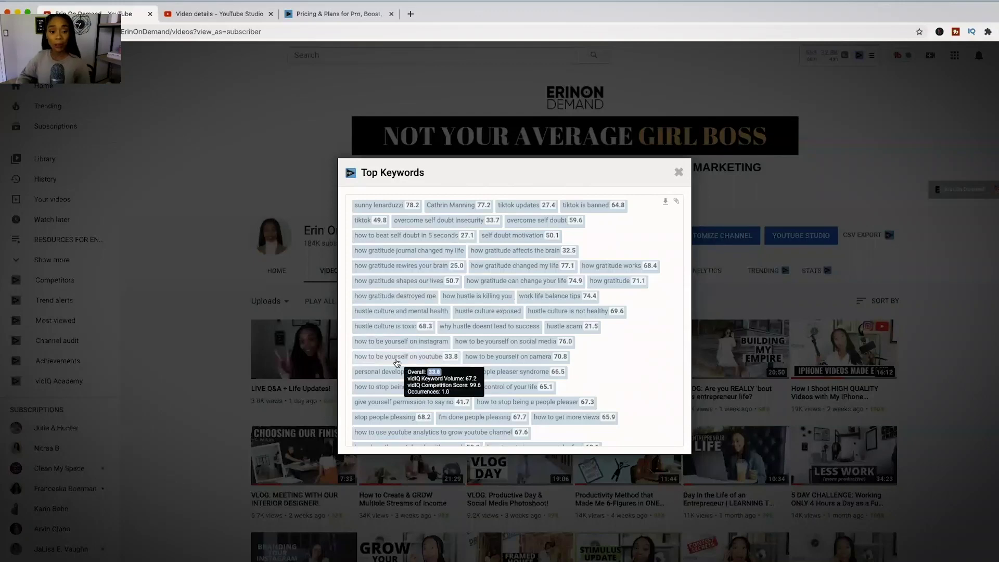
pyautogui.scroll(-5, 495, 338)
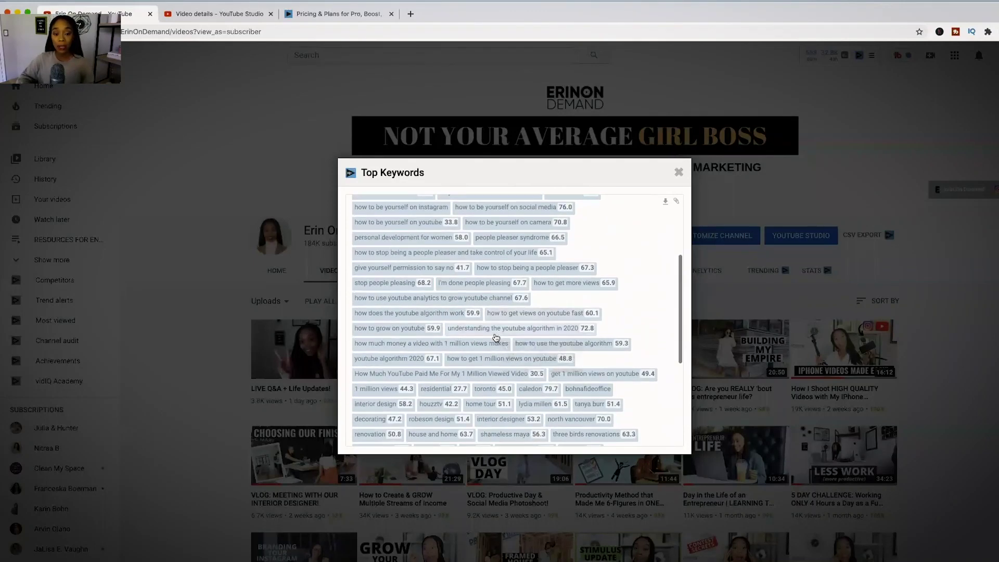
pyautogui.scroll(-7, 496, 337)
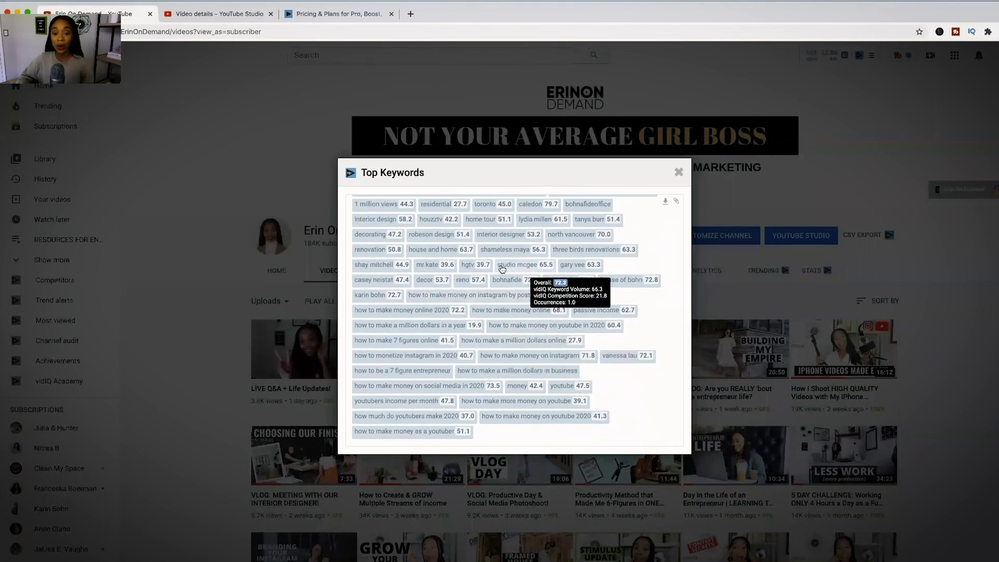
pyautogui.scroll(12, 523, 328)
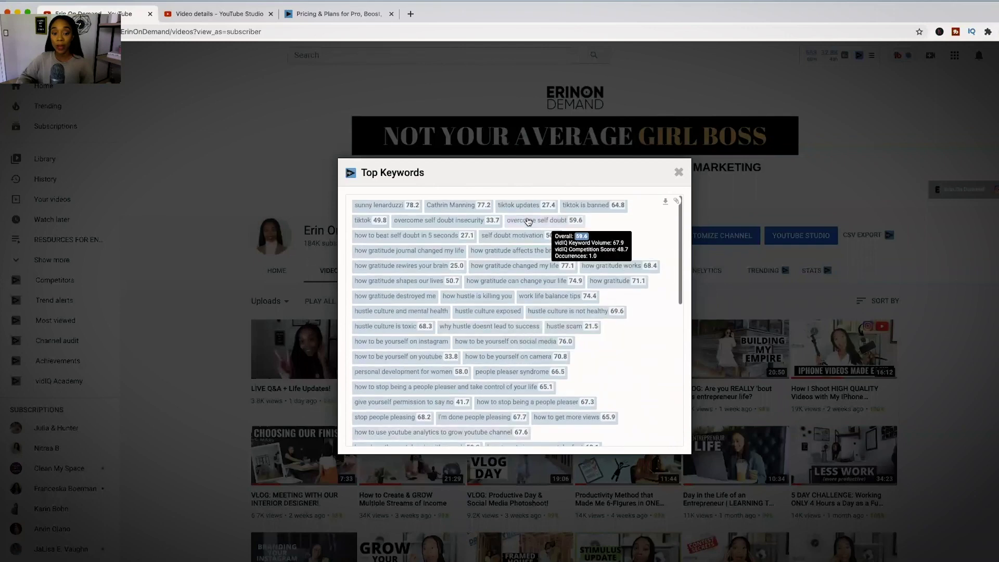
pyautogui.click(899, 60)
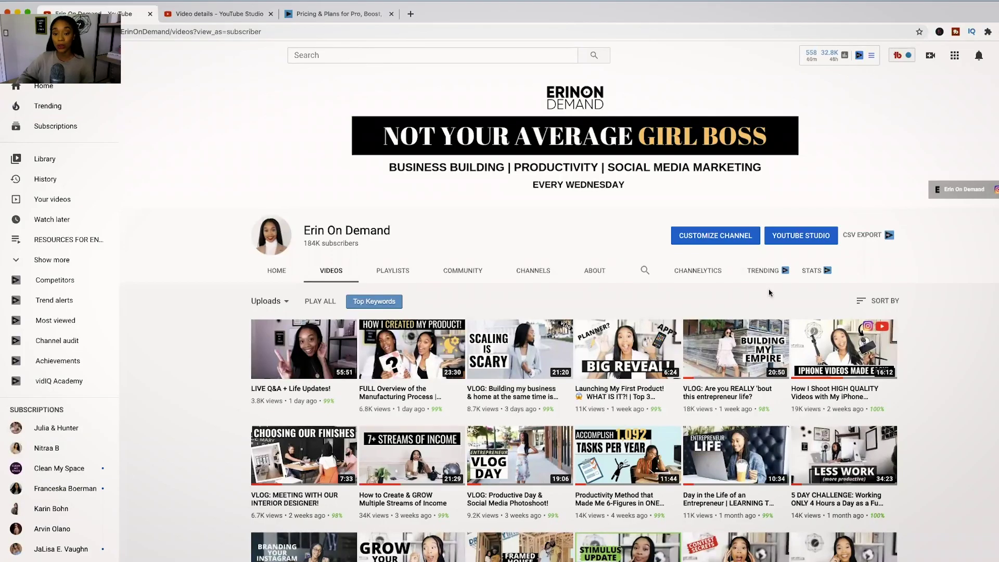
# Examine the channel's trending videos ranked by views per hour.
pyautogui.click(784, 277)
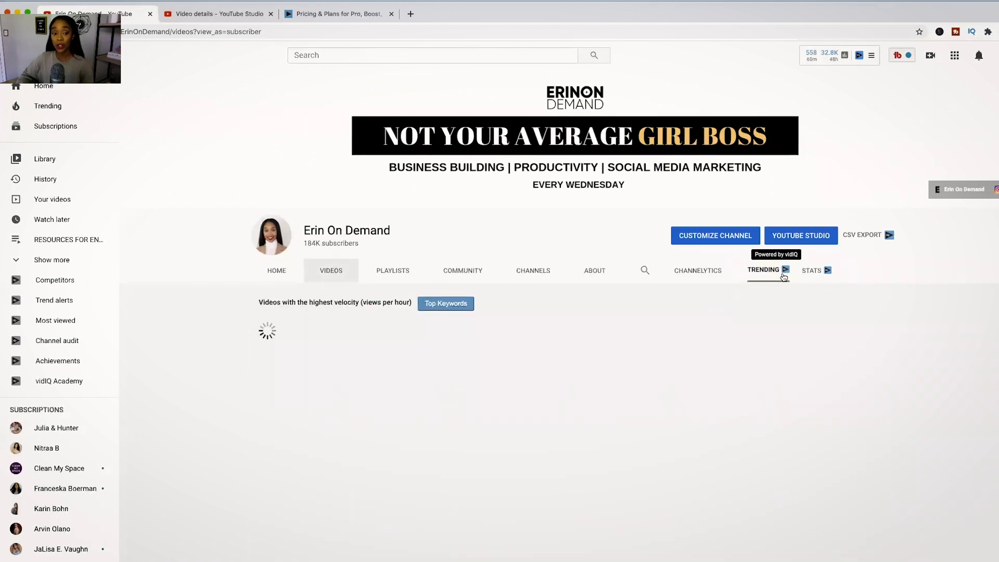
pyautogui.scroll(-1, 743, 271)
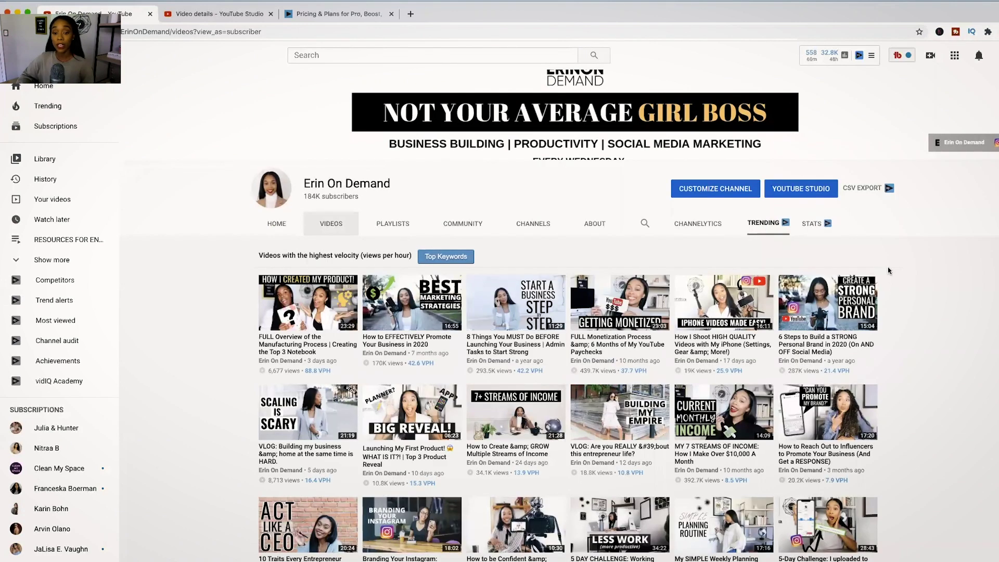
pyautogui.scroll(-1, 889, 271)
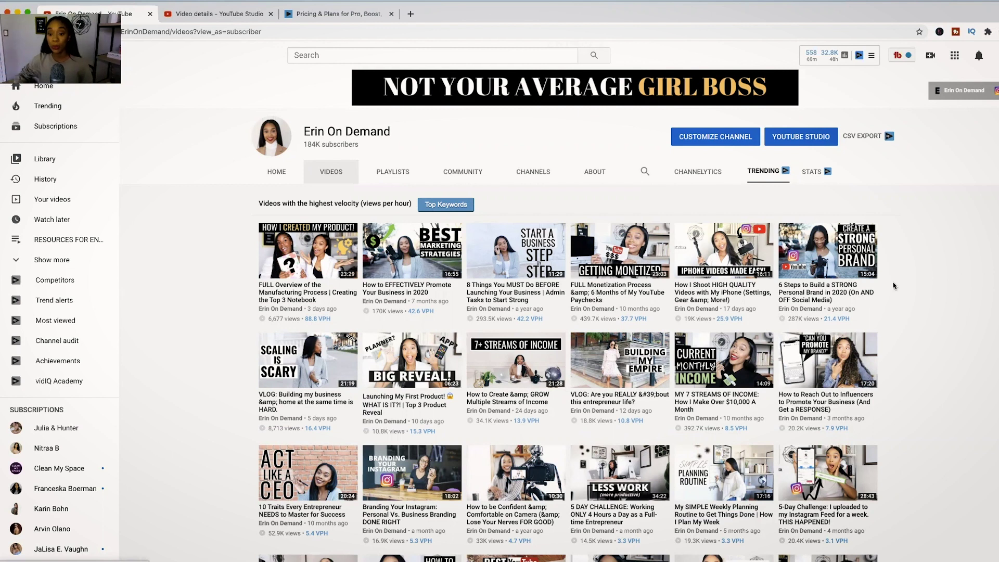
pyautogui.scroll(-5, 904, 278)
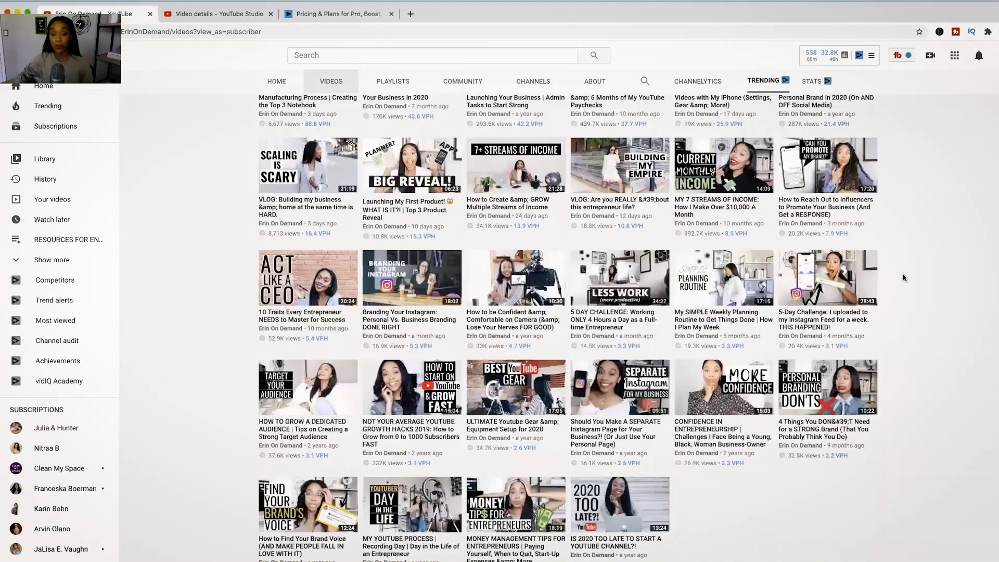
pyautogui.scroll(6, 904, 278)
pyautogui.scroll(2, 904, 278)
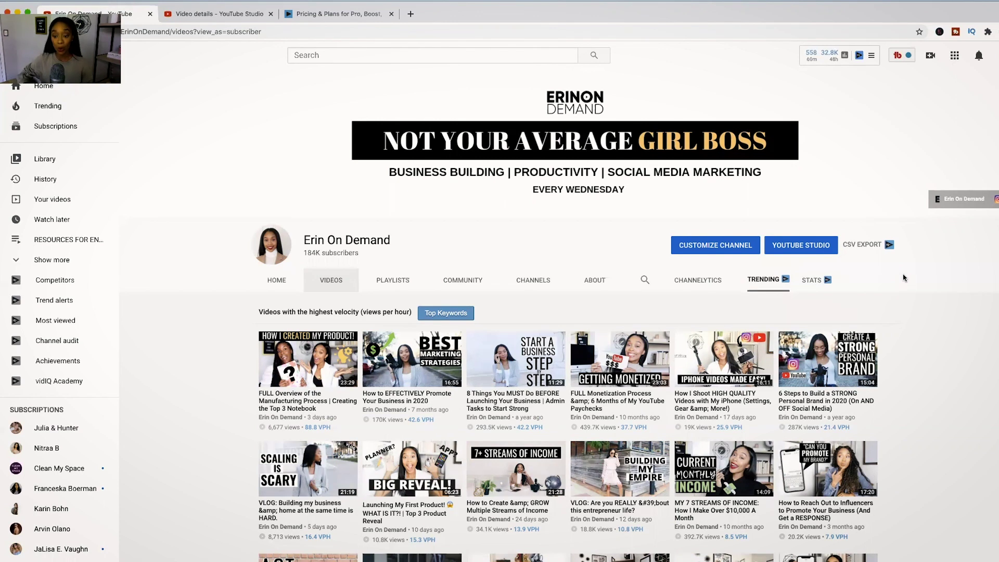
# Review the channel's vidIQ stats, including its ranks, views, subscribers, published videos and channel tags.
pyautogui.click(812, 283)
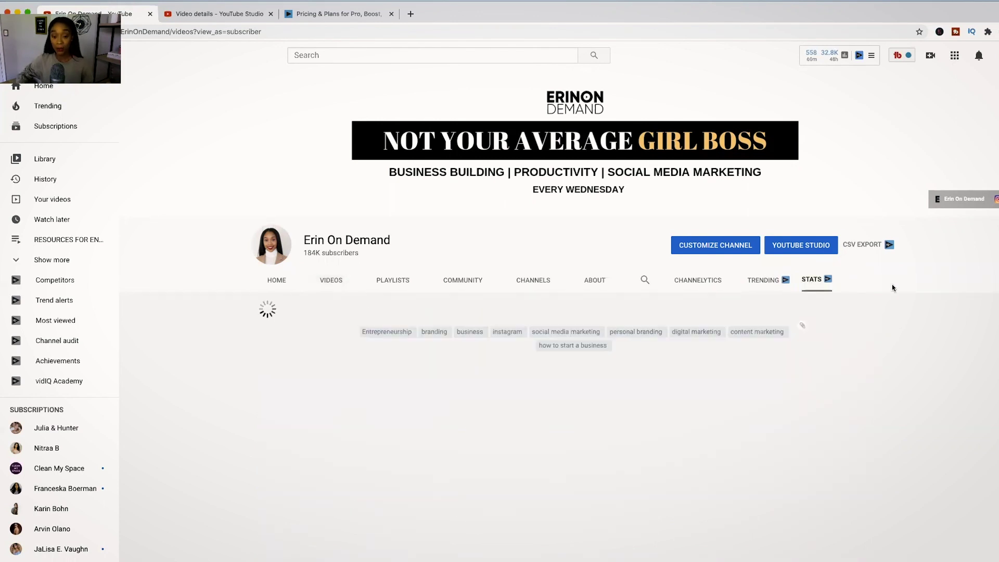
pyautogui.scroll(-3, 916, 278)
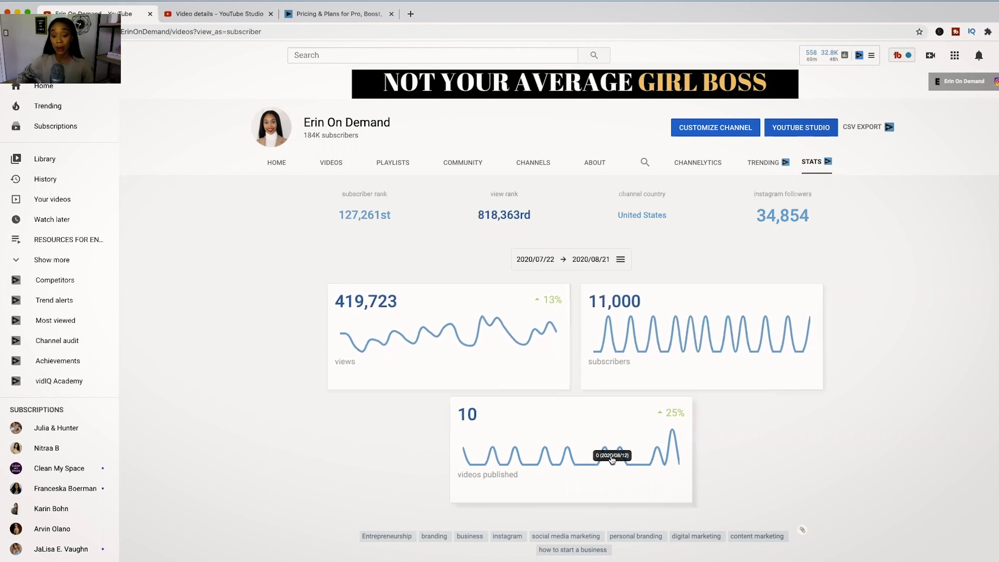
pyautogui.scroll(-2, 607, 456)
pyautogui.scroll(4, 607, 457)
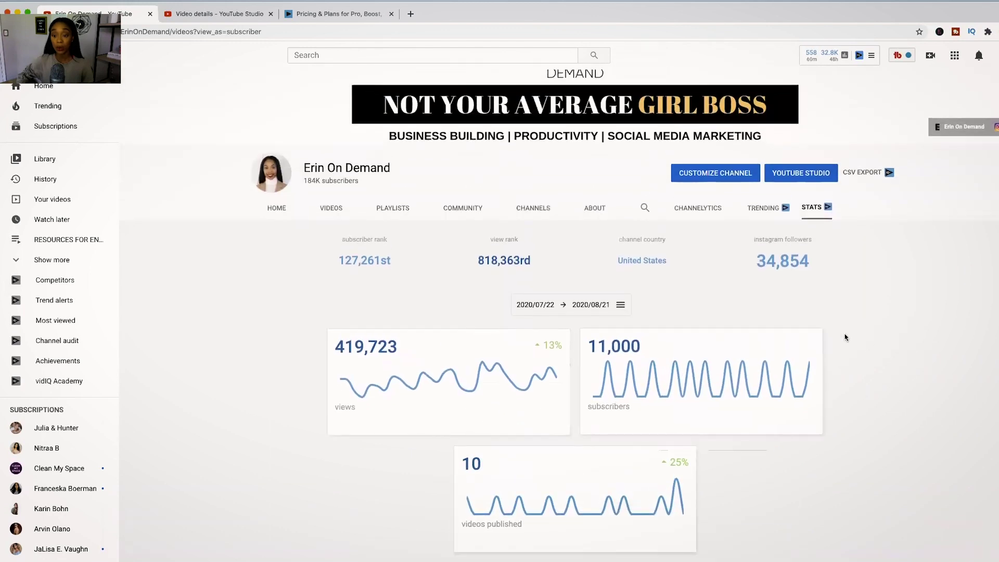
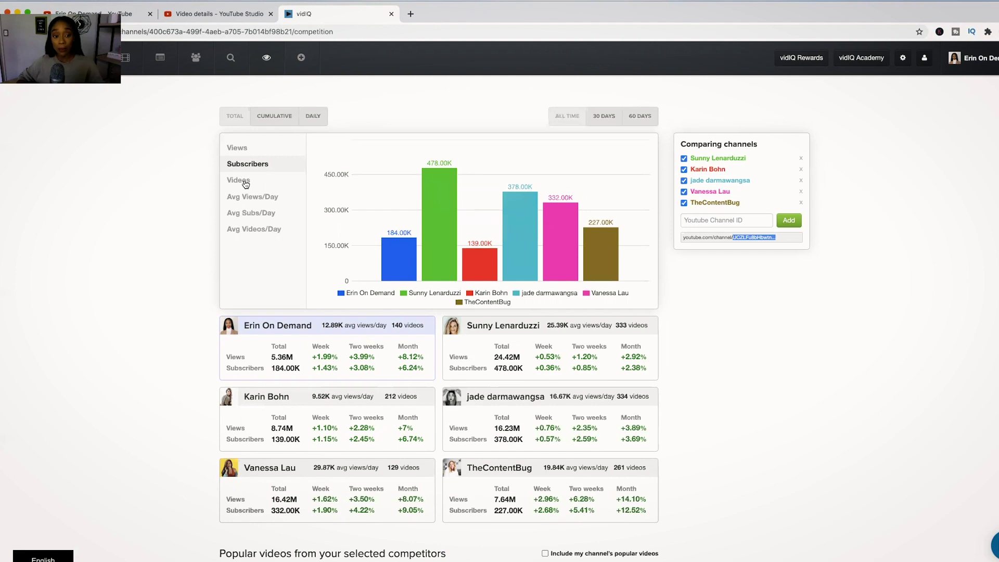
# Compare the competitor channels by average views, subscribers and videos per day, and review each channel's growth figures.
pyautogui.click(248, 196)
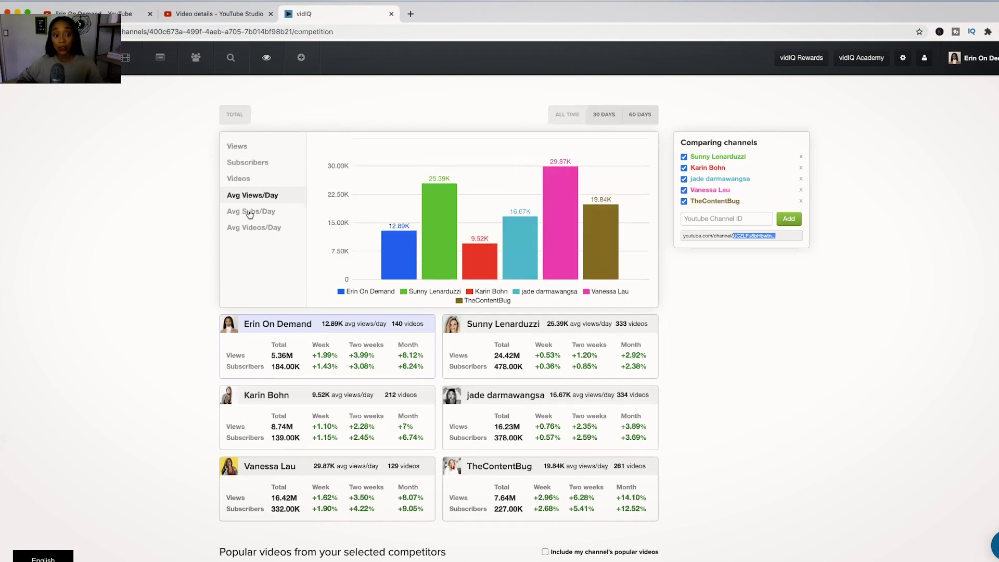
pyautogui.click(250, 212)
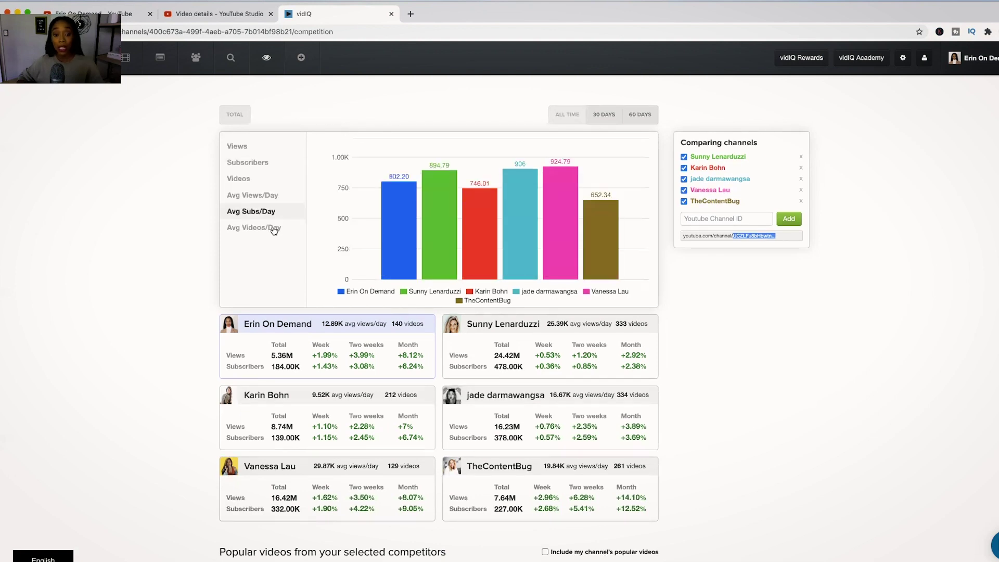
pyautogui.click(291, 235)
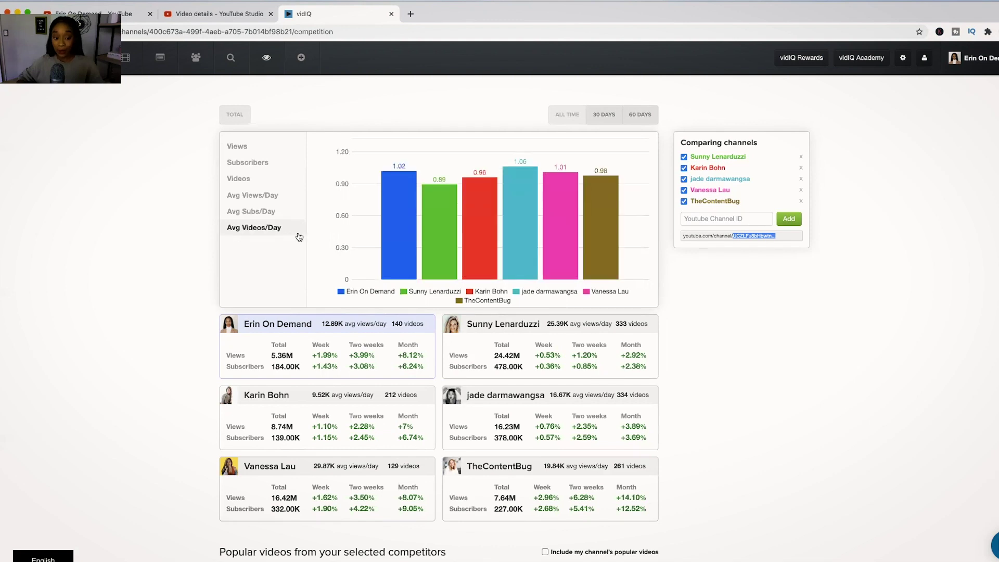
pyautogui.scroll(-3, 301, 229)
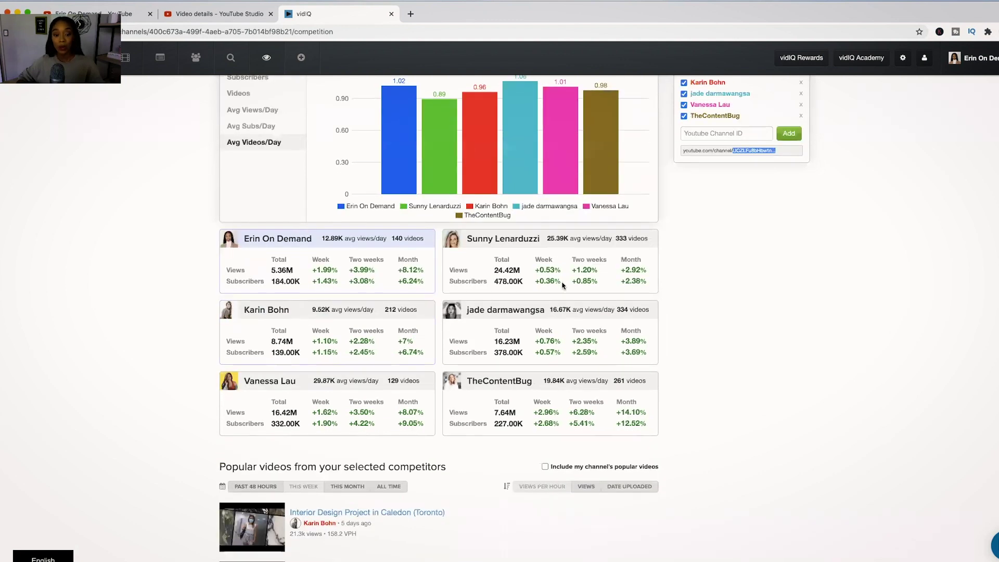
pyautogui.scroll(-3, 568, 179)
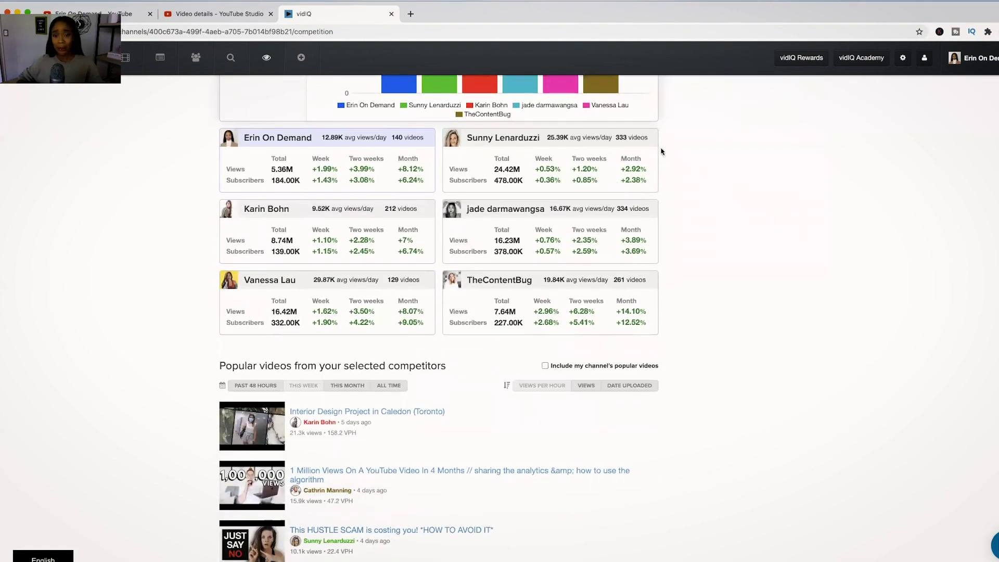
# Filter the selected competitors' popular videos to this month and examine their views and views per hour.
pyautogui.scroll(-1, 662, 151)
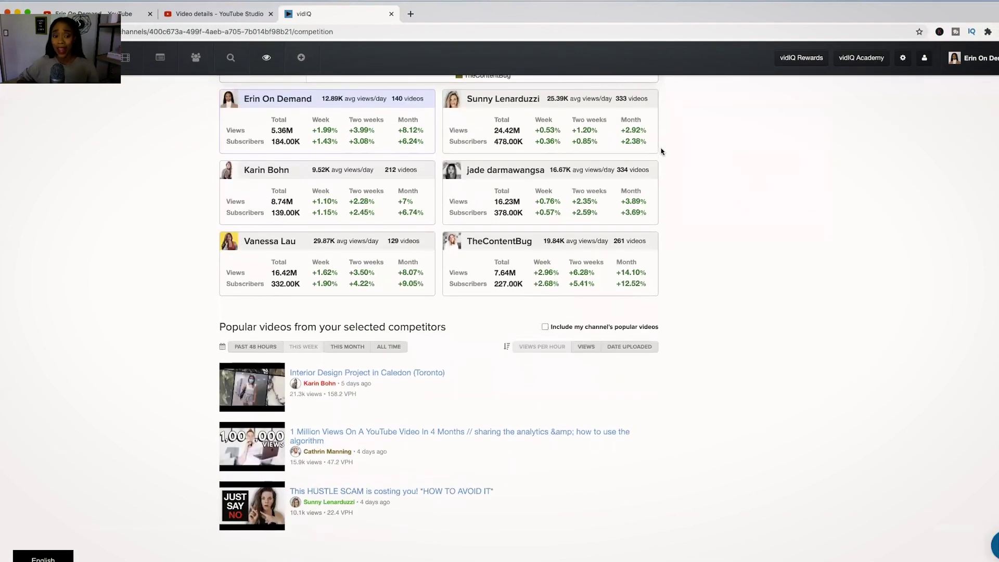
pyautogui.click(347, 346)
pyautogui.scroll(-8, 397, 359)
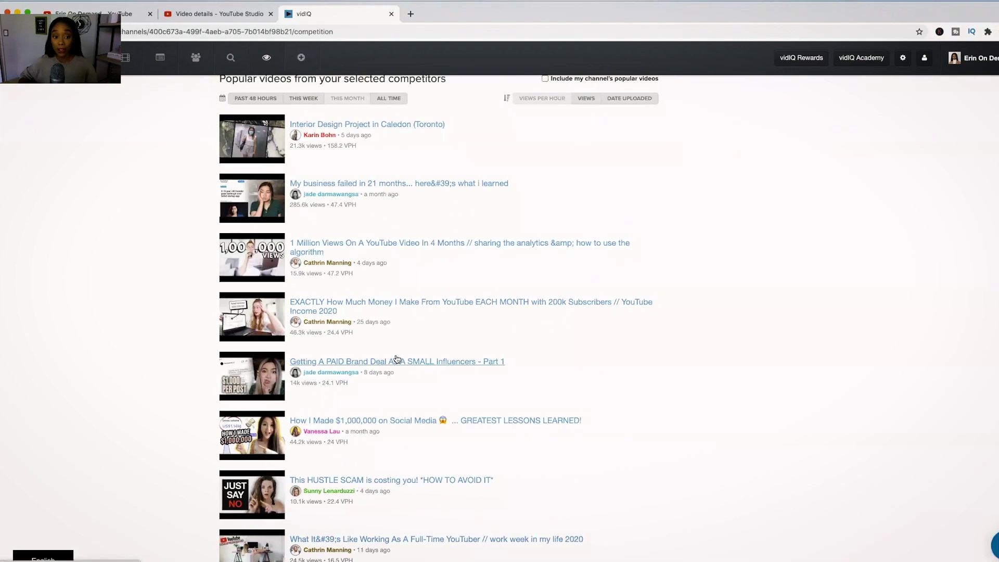
pyautogui.scroll(1, 343, 198)
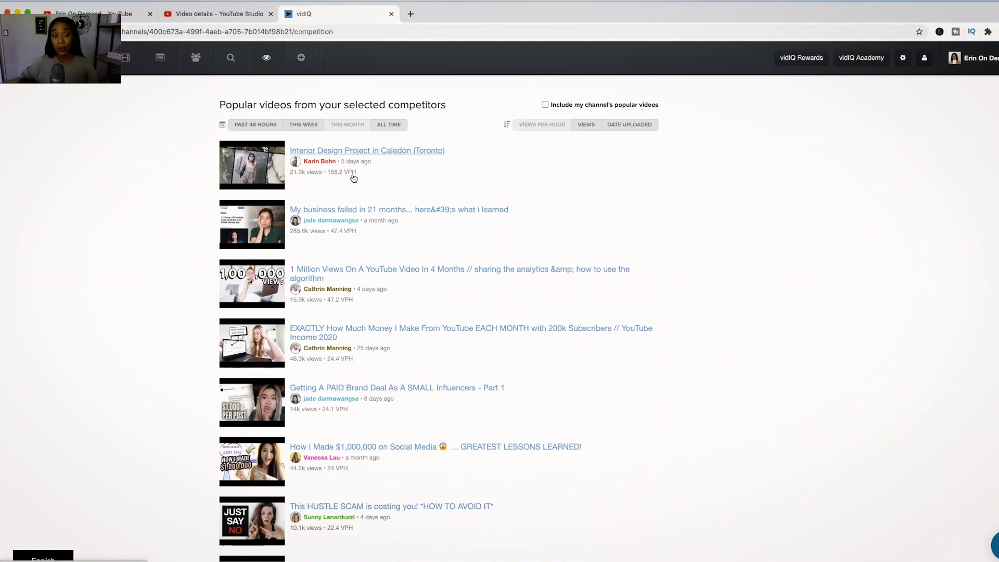
pyautogui.scroll(-1, 353, 178)
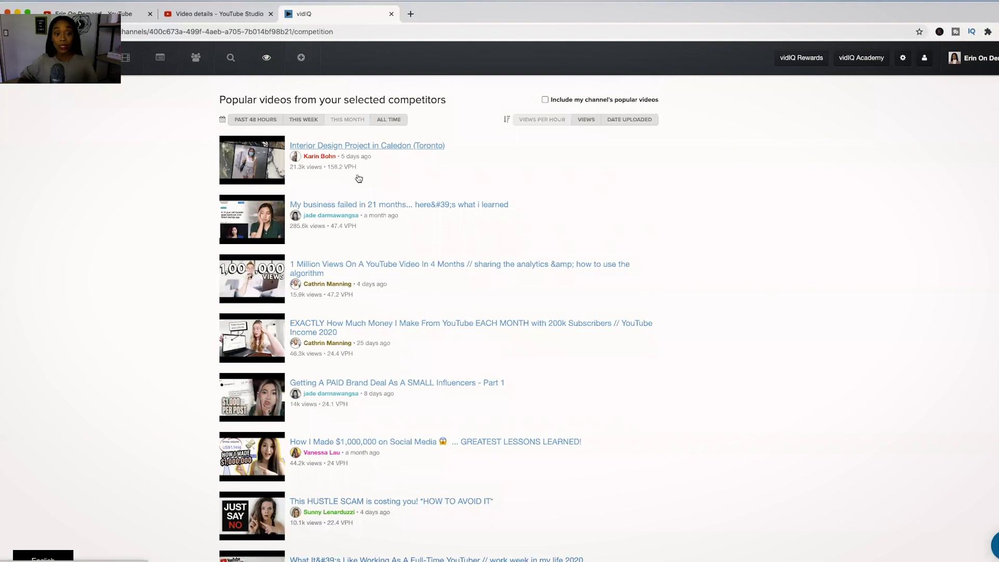
pyautogui.scroll(-3, 359, 247)
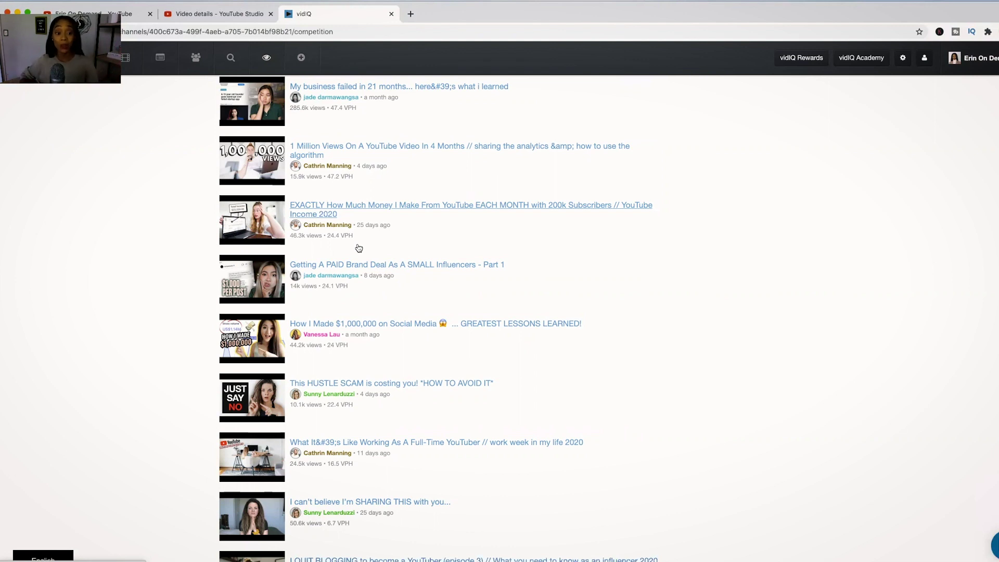
pyautogui.scroll(-1, 359, 248)
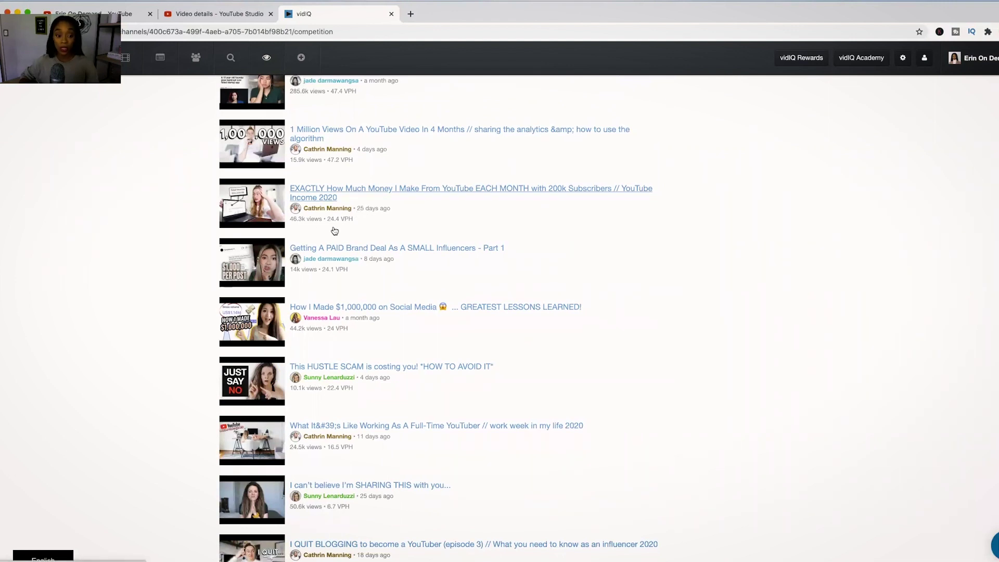
pyautogui.scroll(-8, 803, 262)
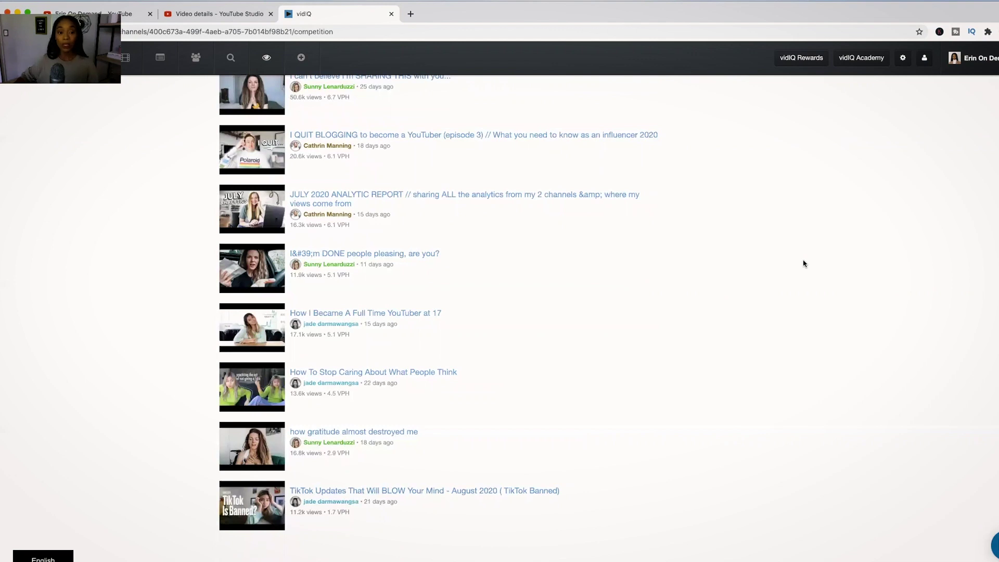
pyautogui.scroll(10, 803, 263)
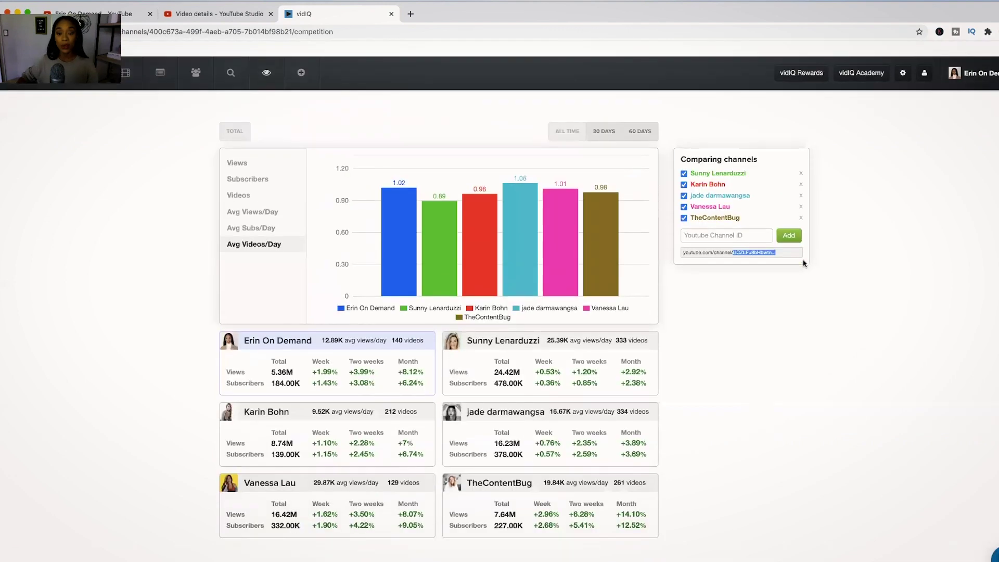
# Look through the selected competitors' popular videos for this month once more.
pyautogui.scroll(-7, 803, 263)
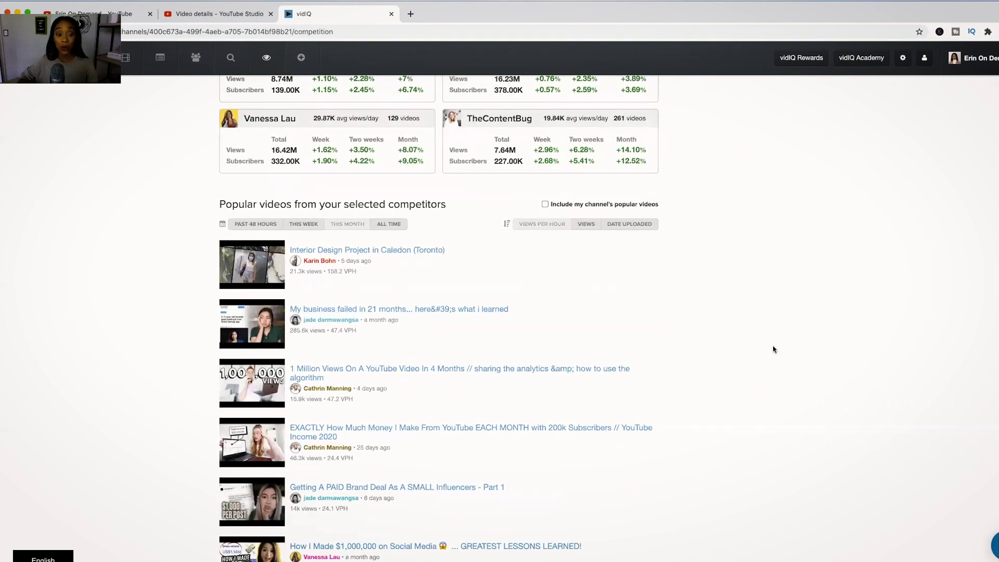
pyautogui.scroll(7, 775, 335)
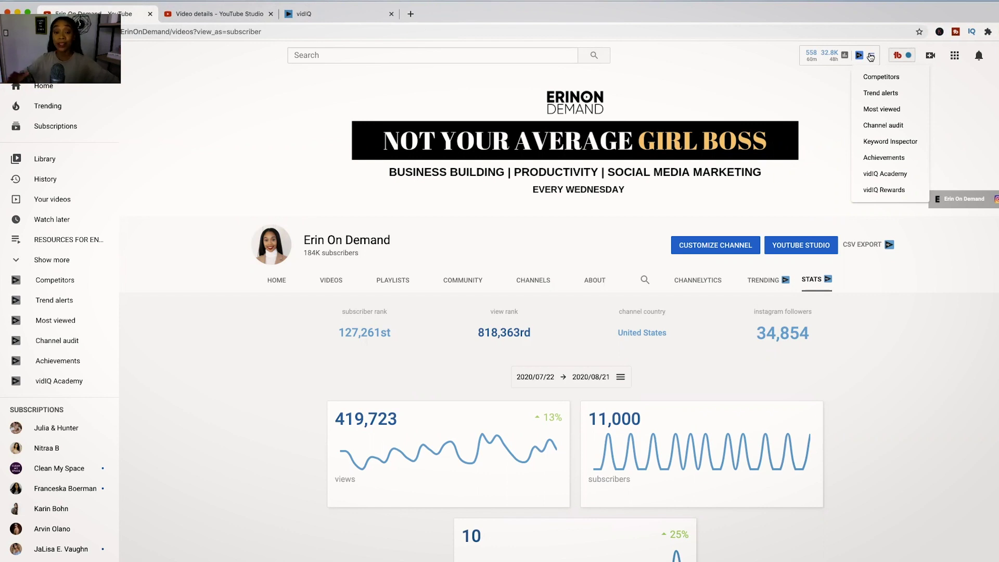
# Open the vidIQ channel audit on the YouTube channel page and compare this month's views, subscribers gained and watch time with last month's.
pyautogui.click(910, 128)
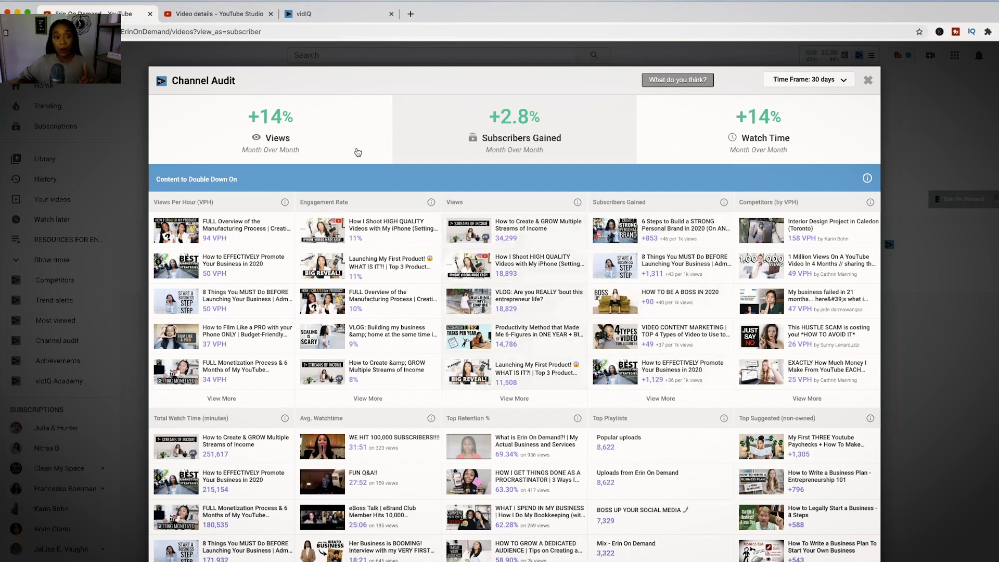
pyautogui.moveTo(320, 159)
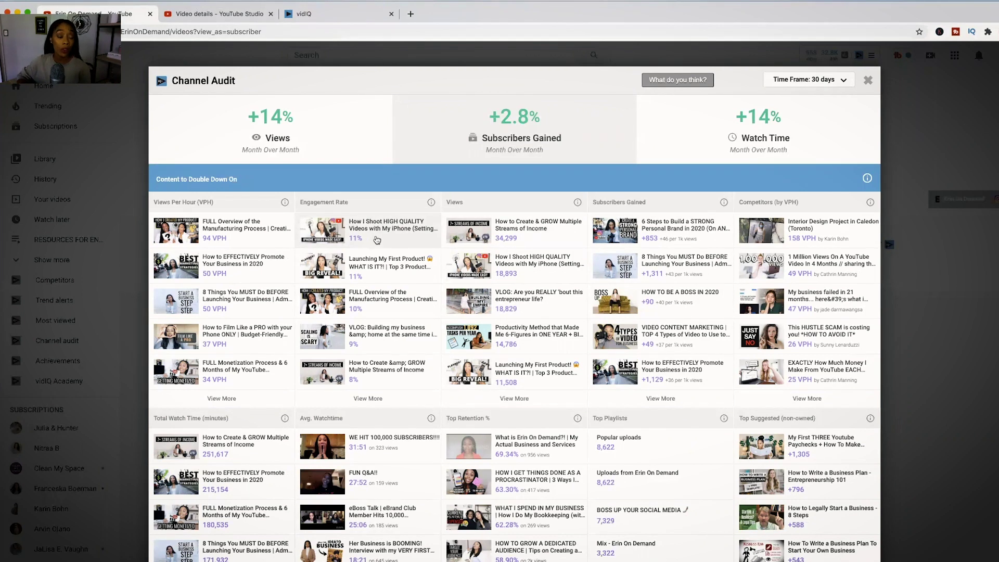
pyautogui.moveTo(300, 138)
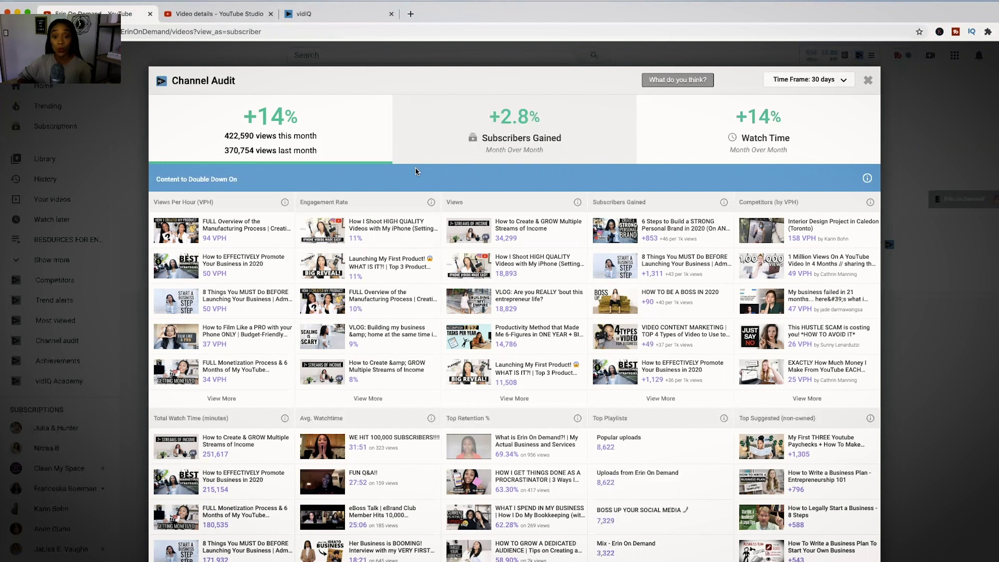
pyautogui.moveTo(564, 151)
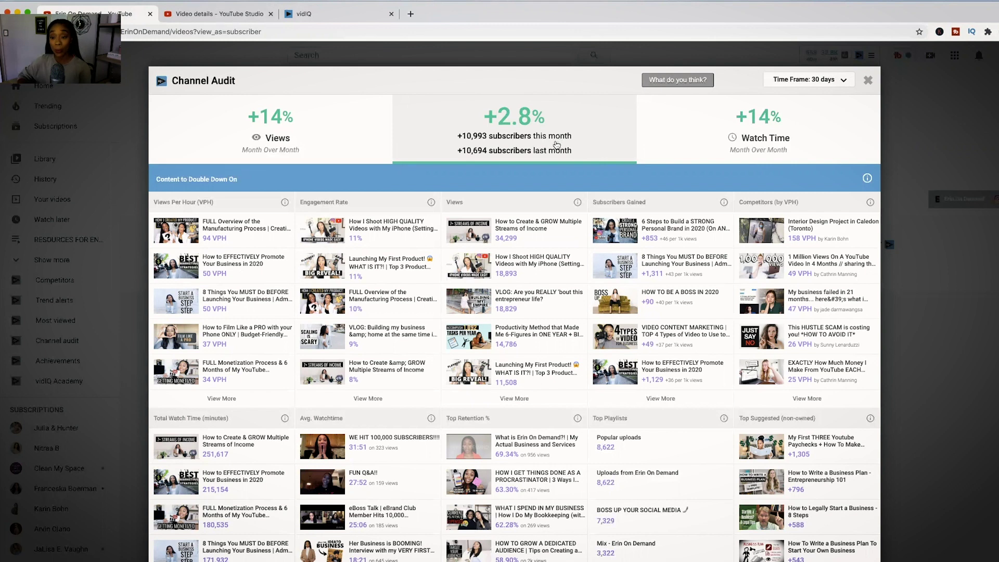
pyautogui.moveTo(724, 148)
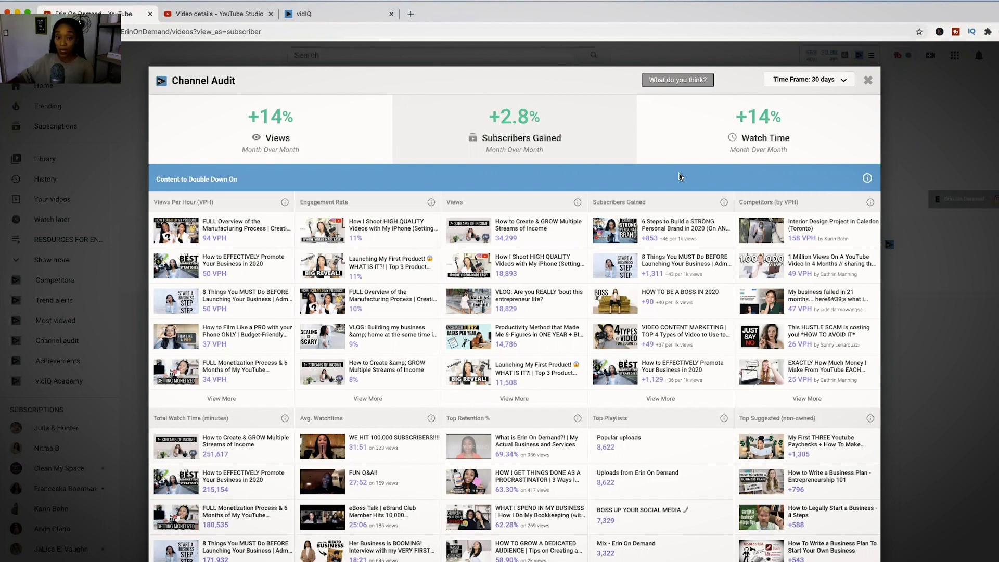
pyautogui.moveTo(464, 115)
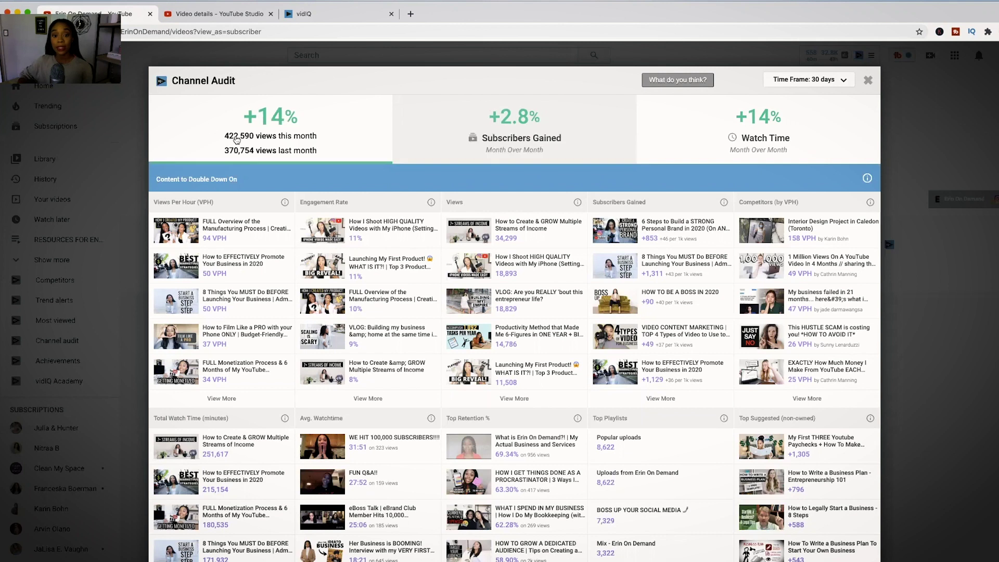
# Select the last 30 days as the audit's time frame and examine the content to double down on.
pyautogui.click(843, 82)
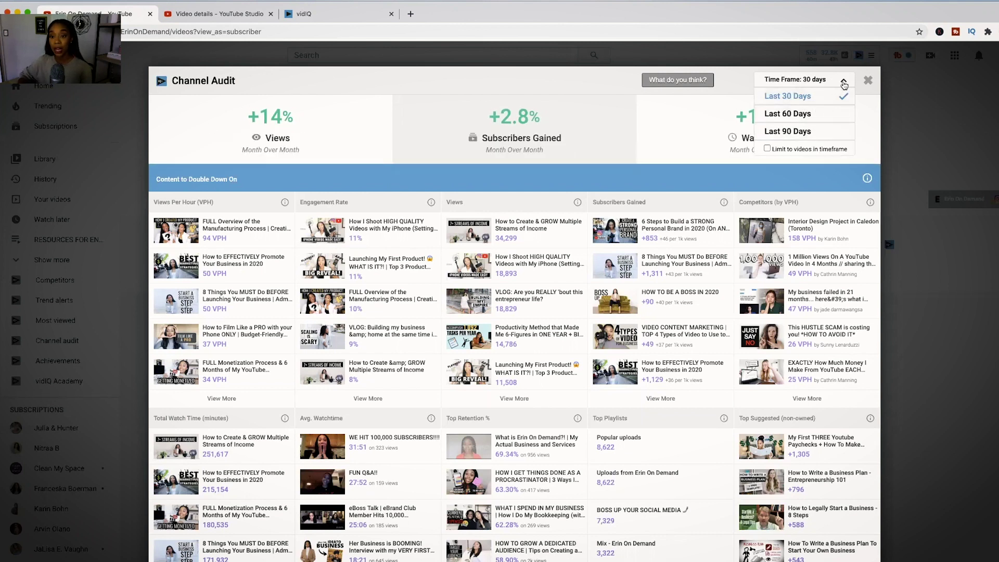
pyautogui.click(796, 96)
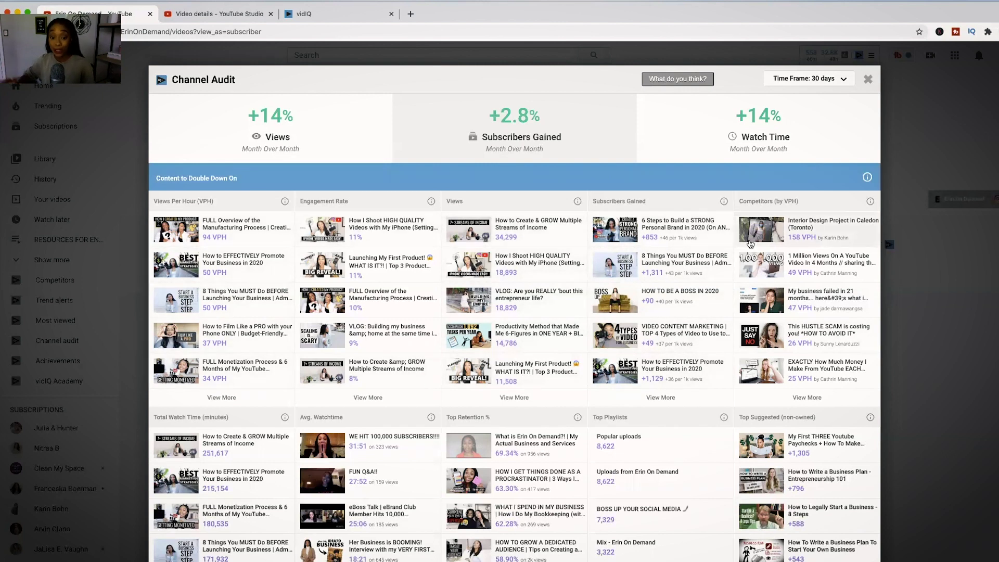
pyautogui.scroll(-4, 749, 243)
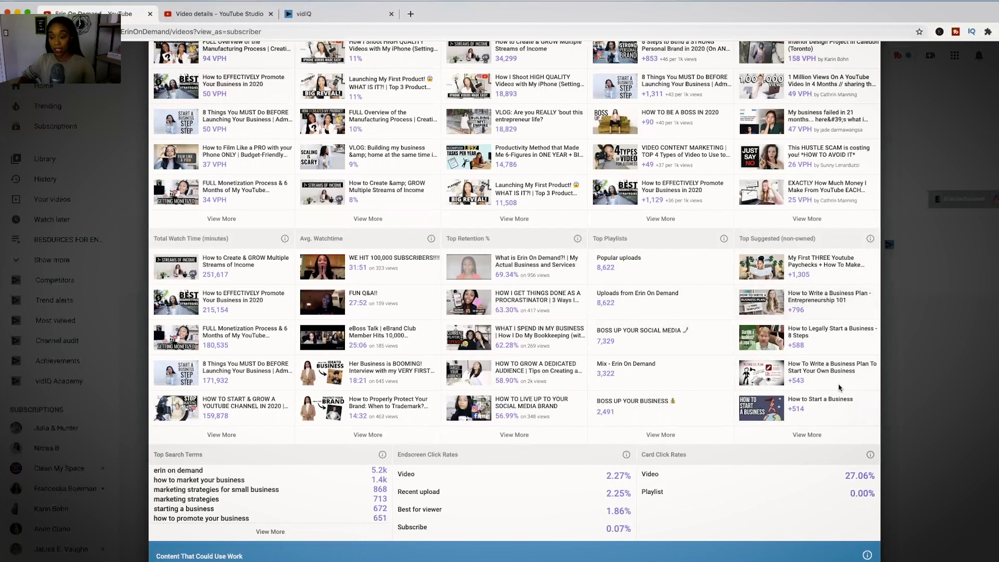
pyautogui.scroll(3, 539, 356)
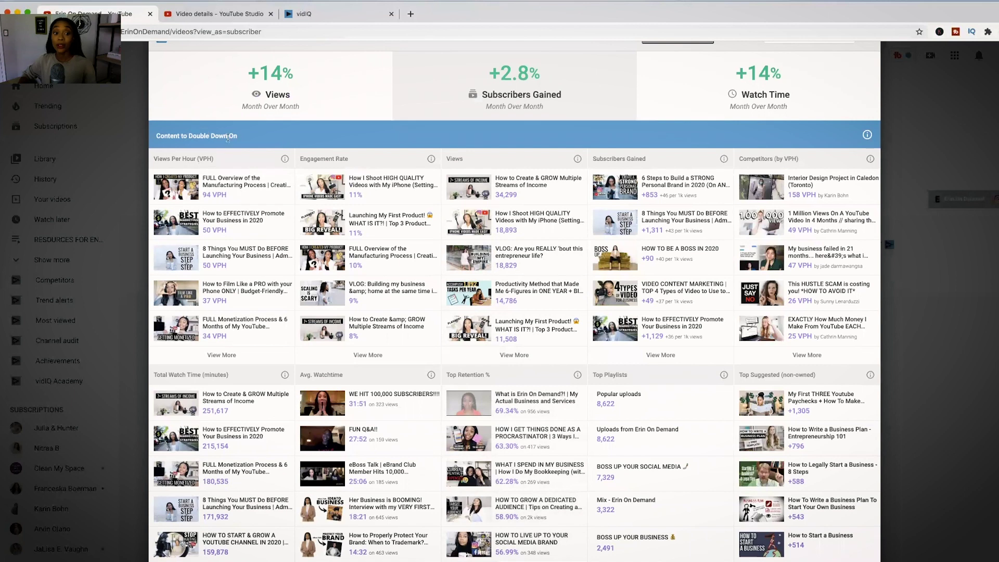
# Review the audit's content that could use work, average metrics and items to improve upon, and close the audit.
pyautogui.scroll(-8, 204, 132)
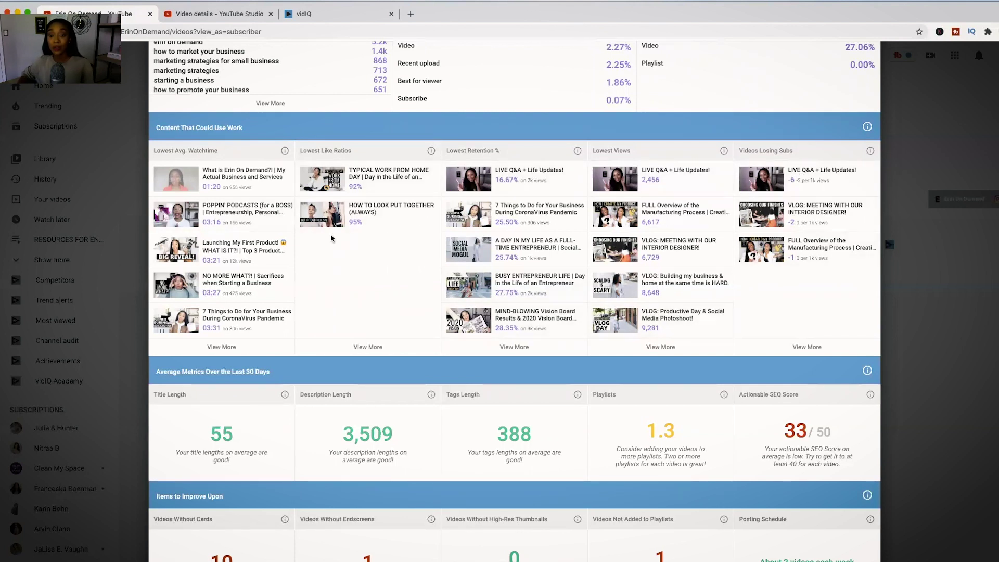
pyautogui.scroll(-2, 634, 110)
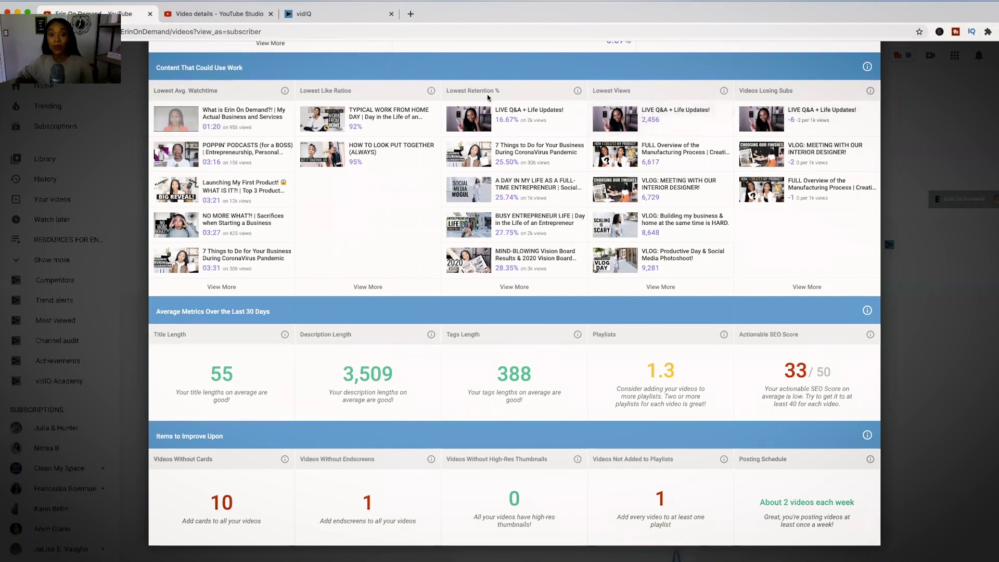
pyautogui.moveTo(577, 93)
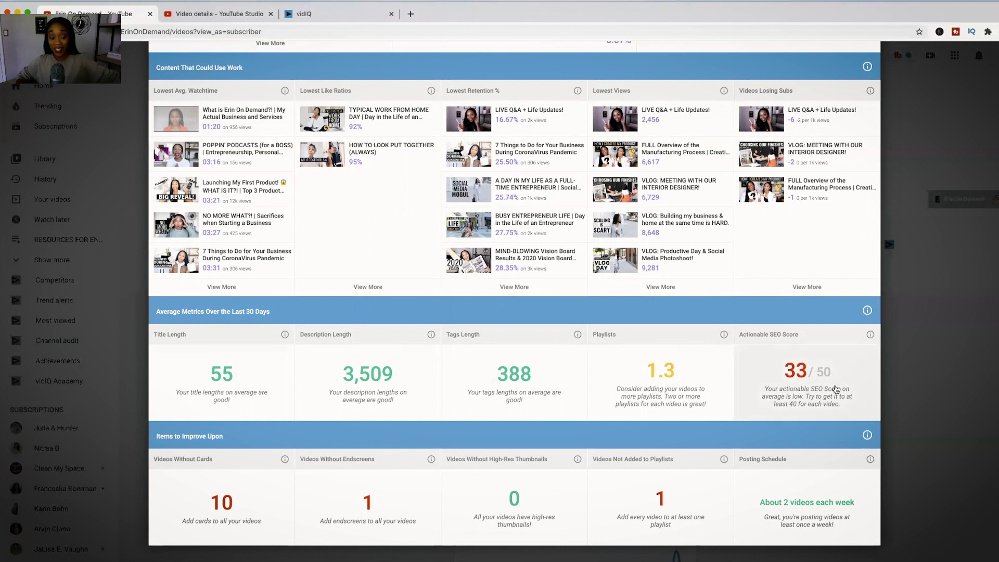
pyautogui.scroll(1, 312, 521)
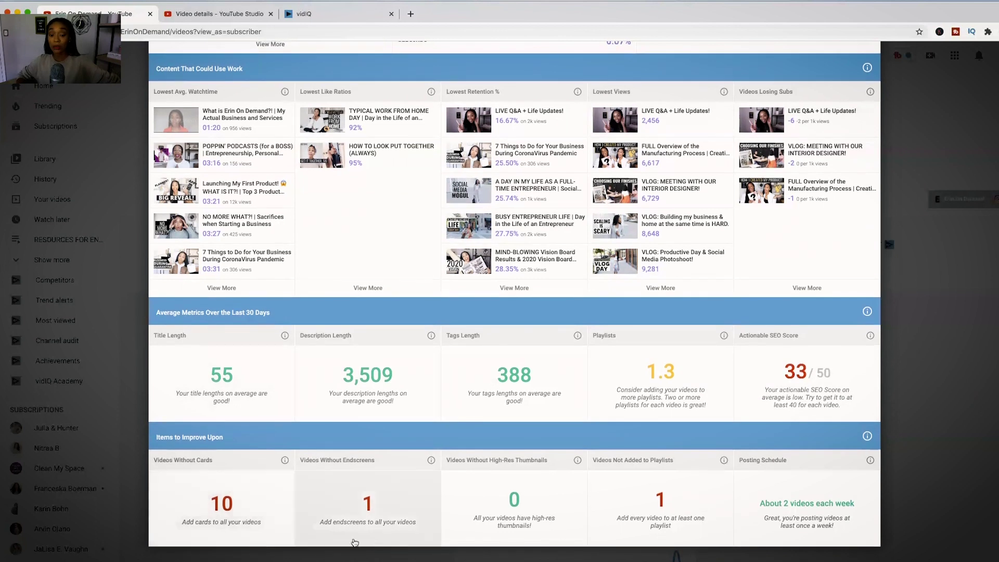
pyautogui.scroll(-1, 406, 515)
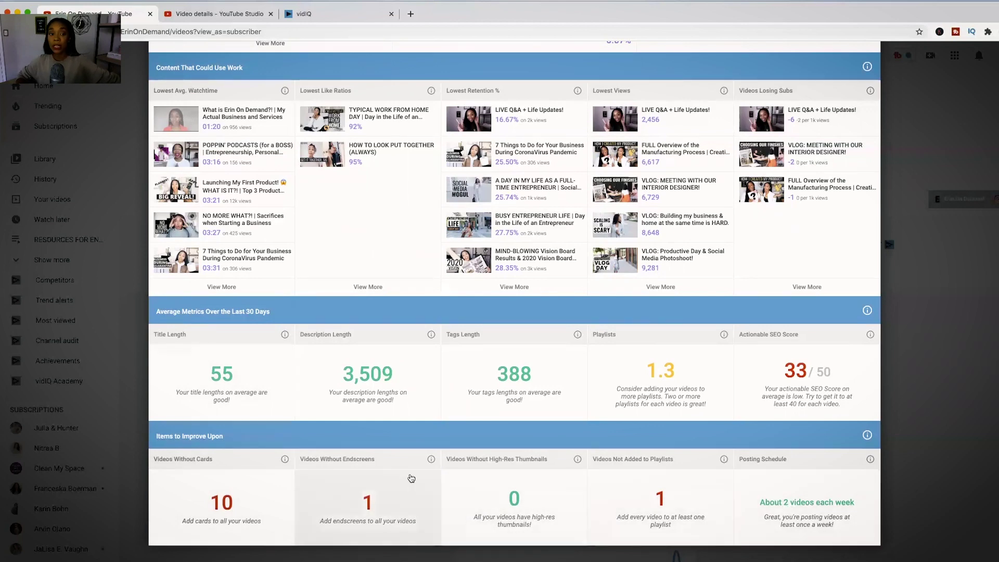
pyautogui.scroll(3, 411, 478)
pyautogui.scroll(10, 410, 478)
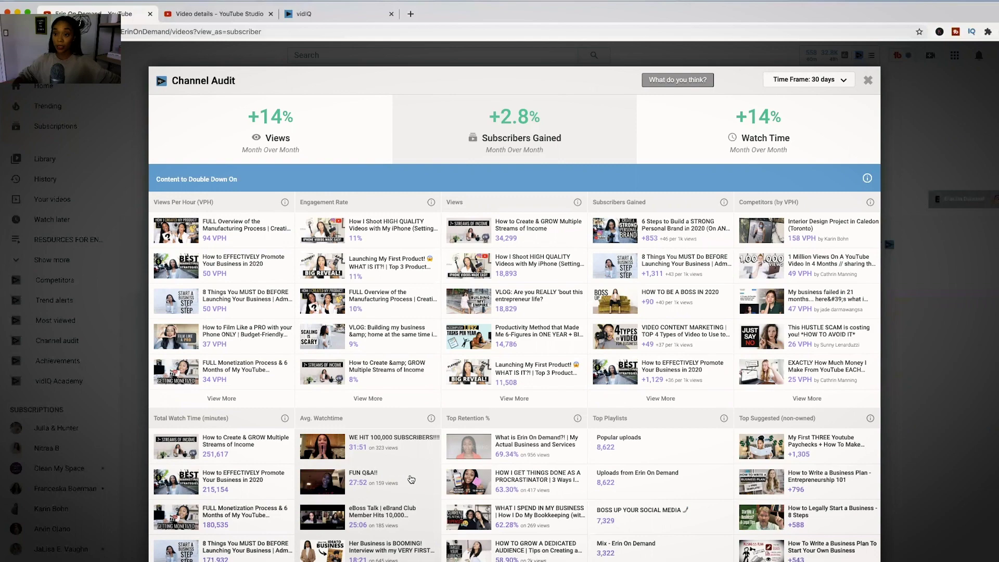
pyautogui.click(868, 83)
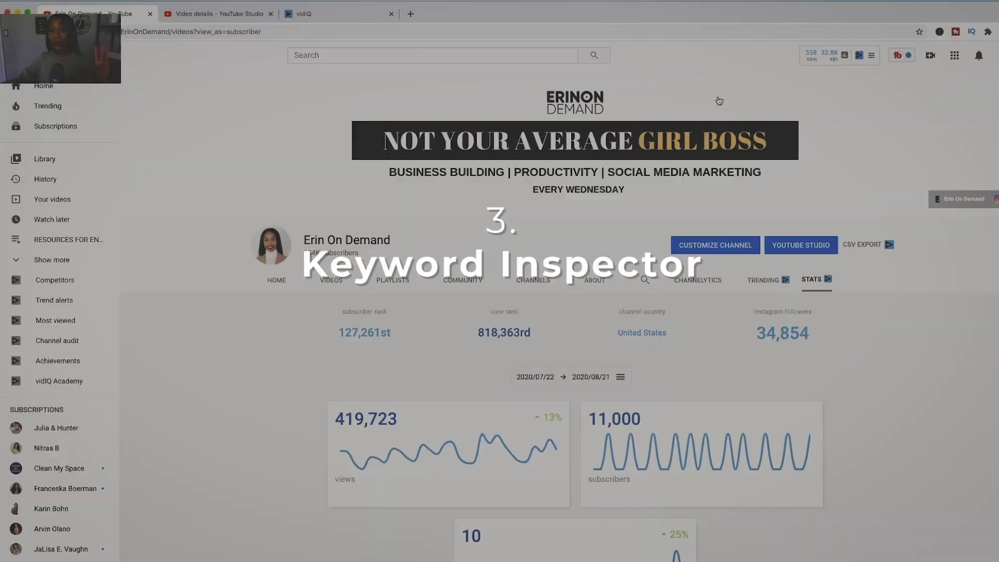
# Look up the phrase "starting a business" in vidIQ's Keyword Inspector.
pyautogui.click(872, 56)
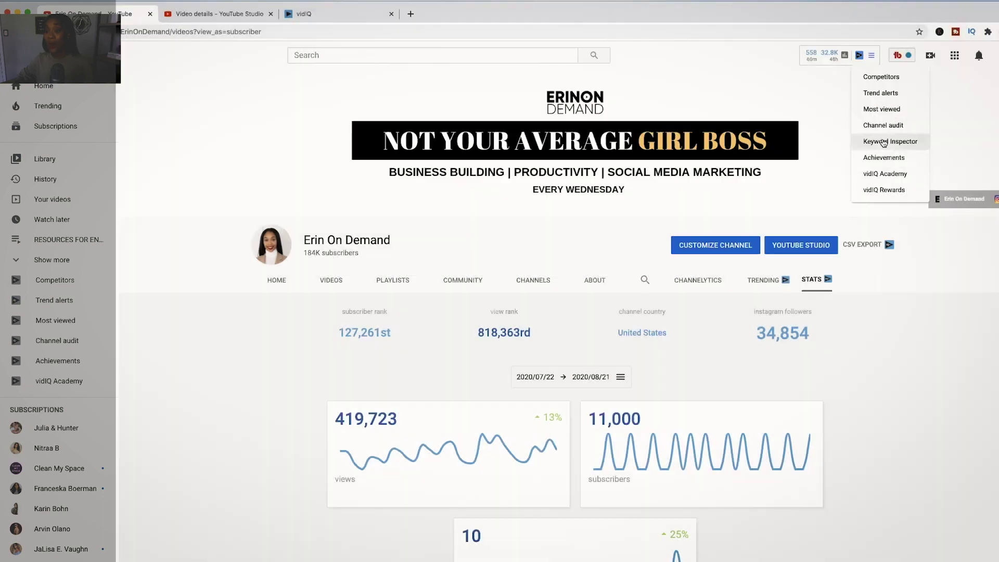
pyautogui.click(885, 141)
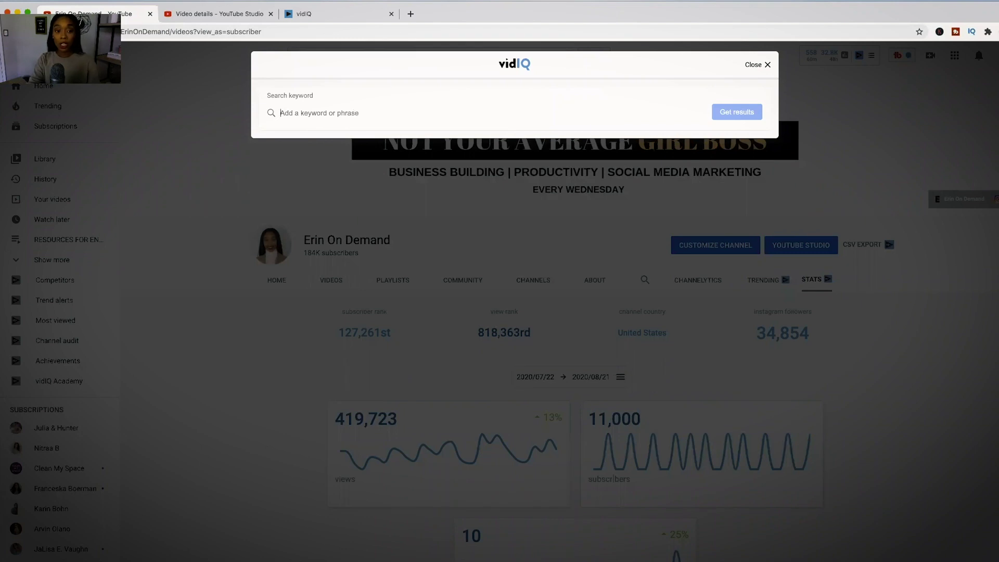
pyautogui.write('starting a bu')
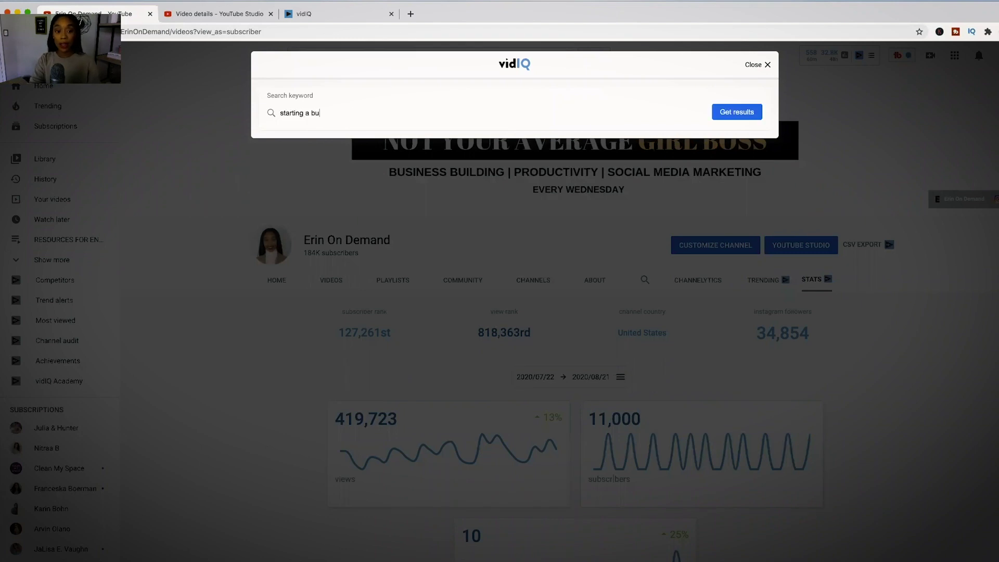
pyautogui.write('siness')
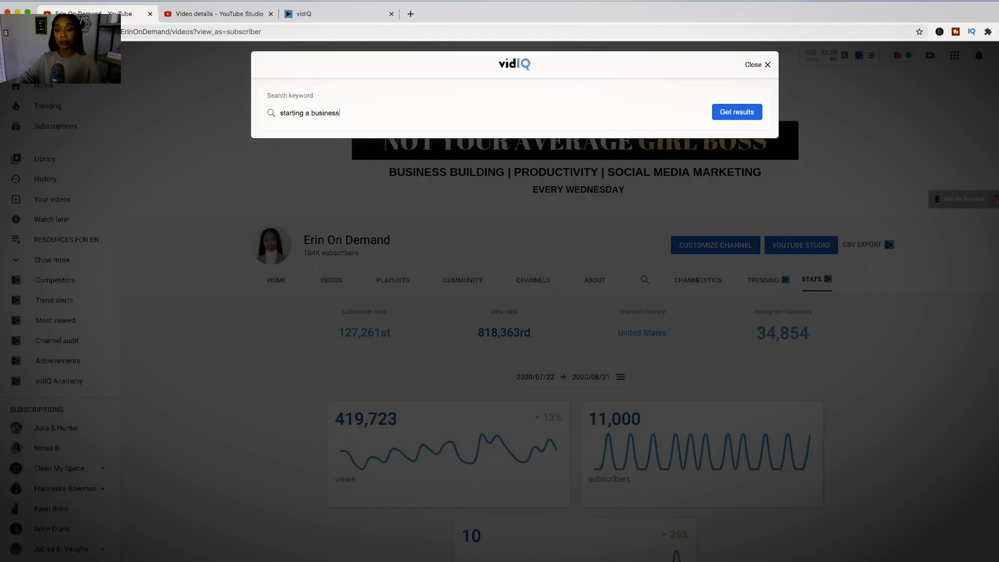
pyautogui.click(739, 111)
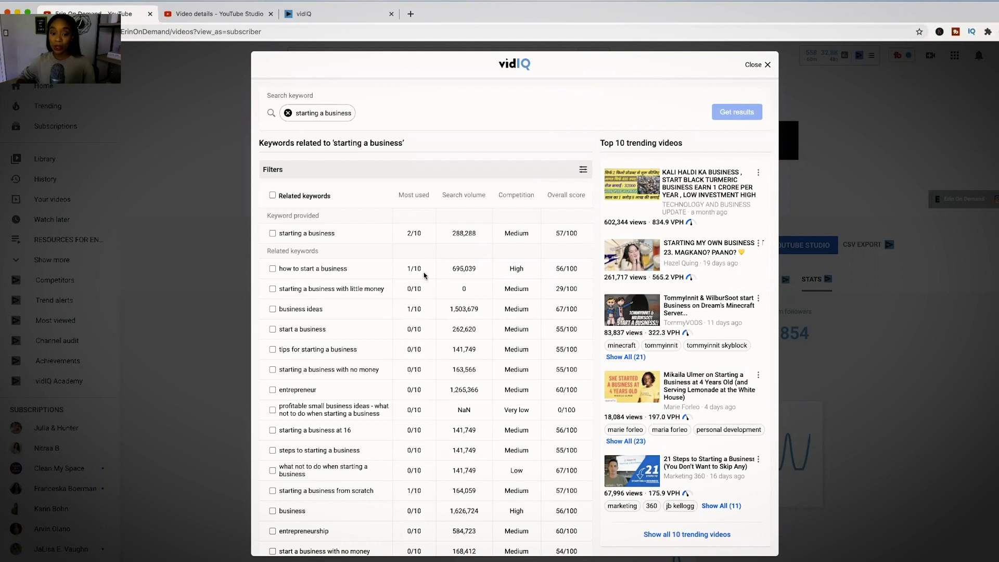
# Examine the related keywords' search volume, competition and overall score, along with the top trending videos for "starting a business".
pyautogui.moveTo(515, 276)
pyautogui.scroll(-10, 574, 230)
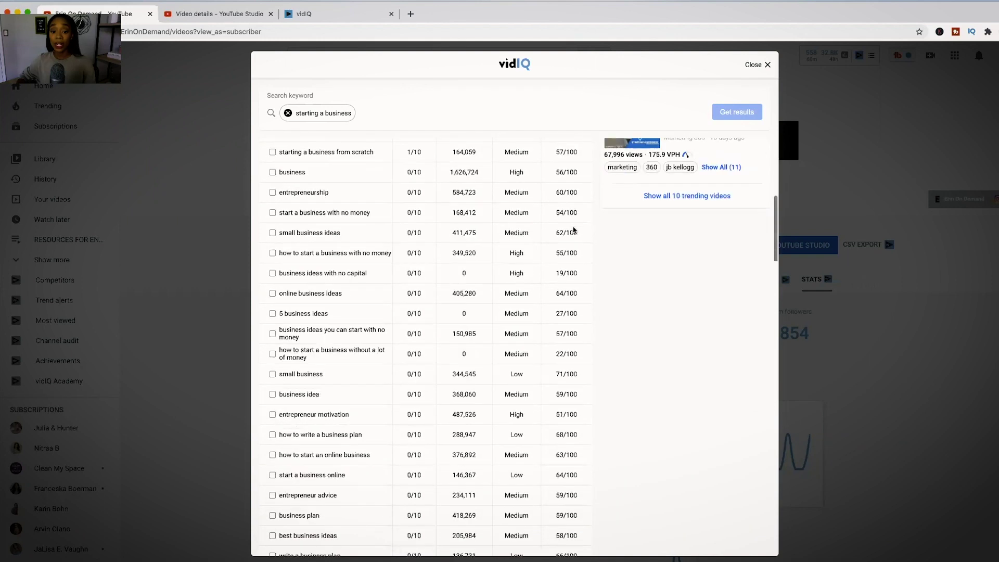
pyautogui.scroll(-10, 572, 226)
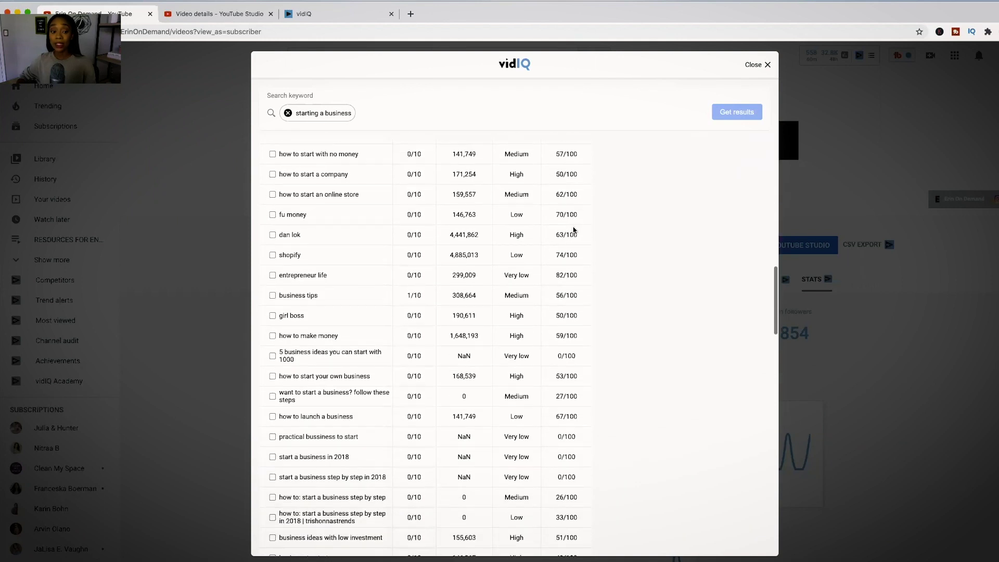
pyautogui.scroll(-3, 574, 230)
pyautogui.scroll(20, 574, 231)
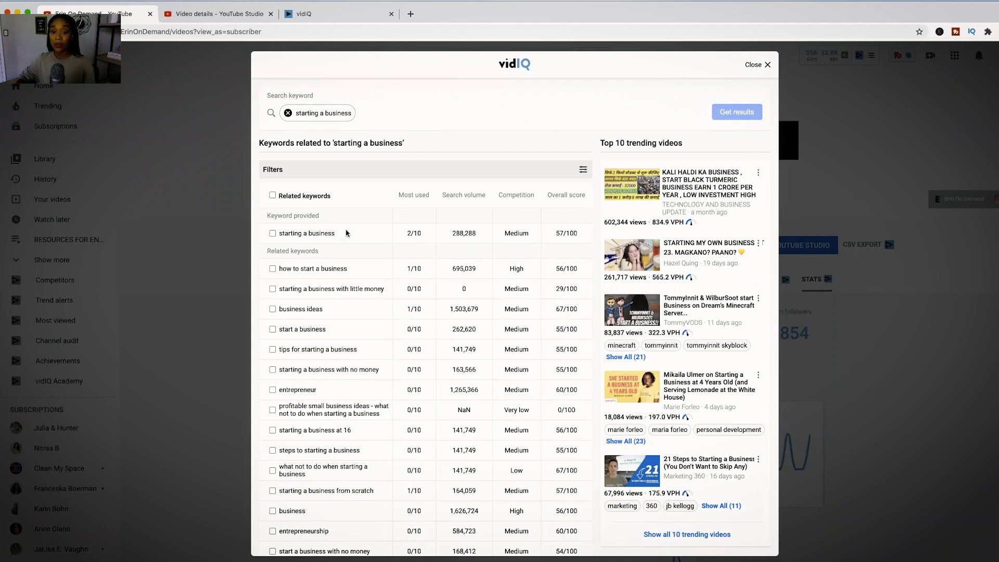
pyautogui.scroll(-5, 706, 201)
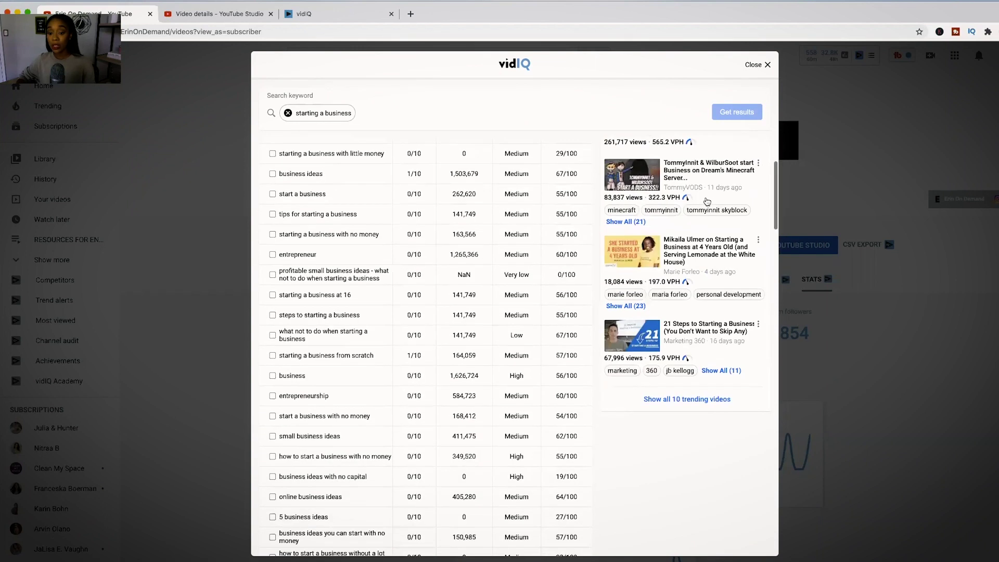
pyautogui.scroll(5, 706, 201)
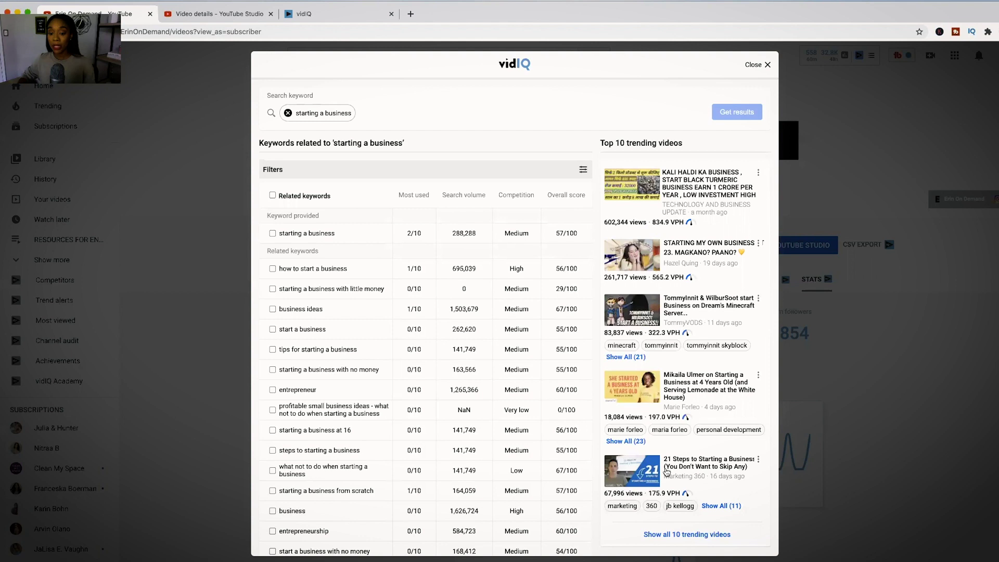
# Replace the searched keyword with "youtube growth hacks" and get its results.
pyautogui.click(288, 114)
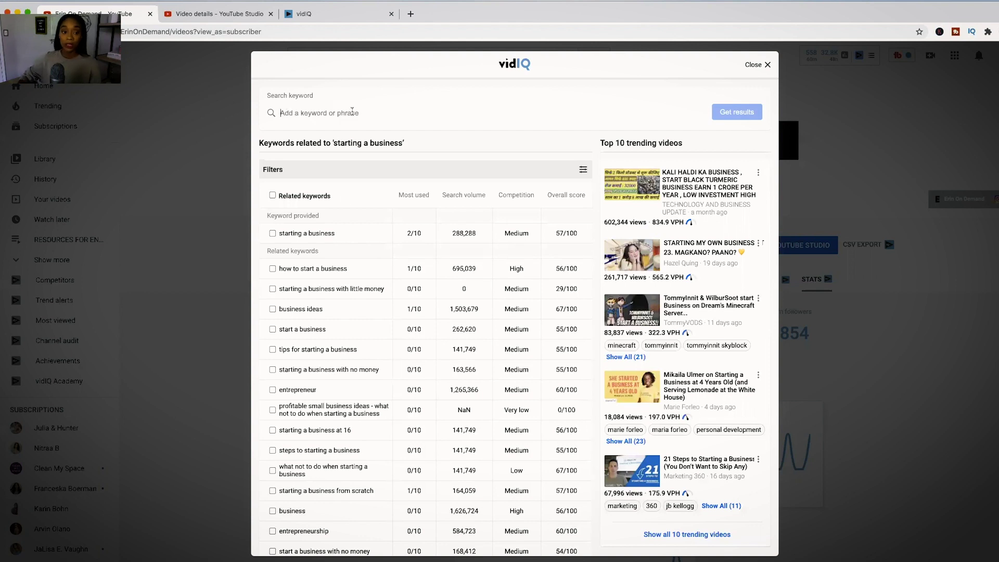
pyautogui.write('youtube')
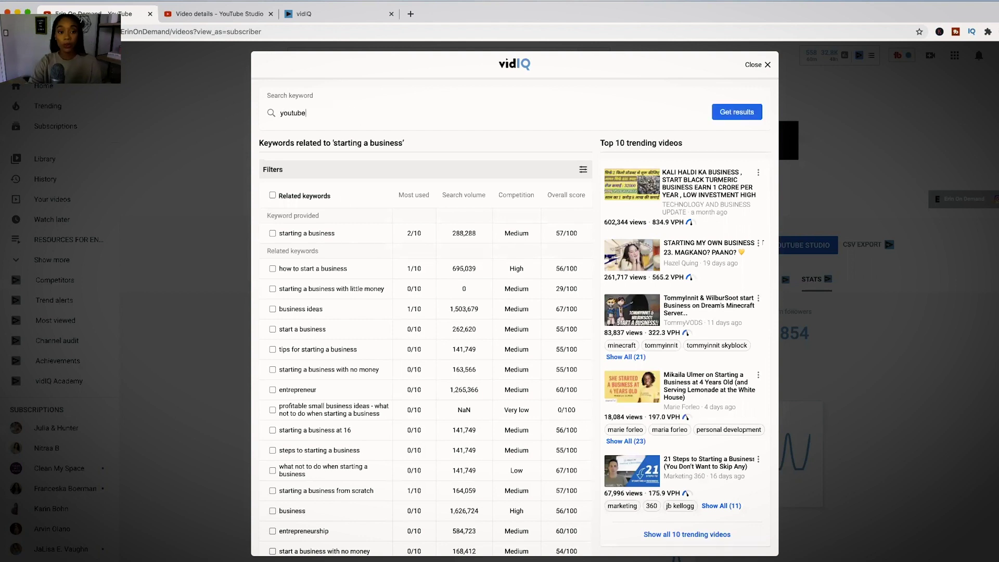
pyautogui.write(' growth hack')
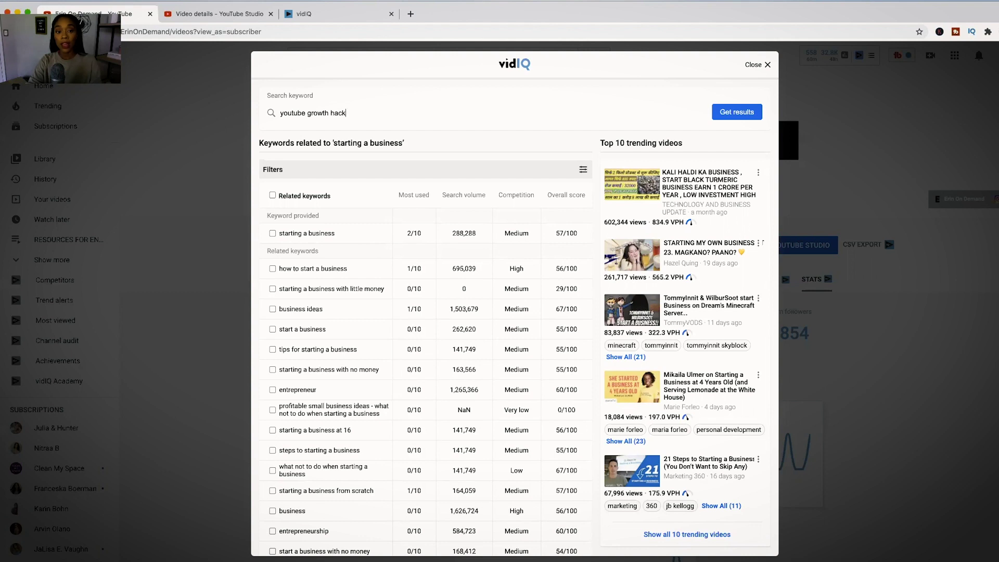
pyautogui.write('s')
pyautogui.press('Return')
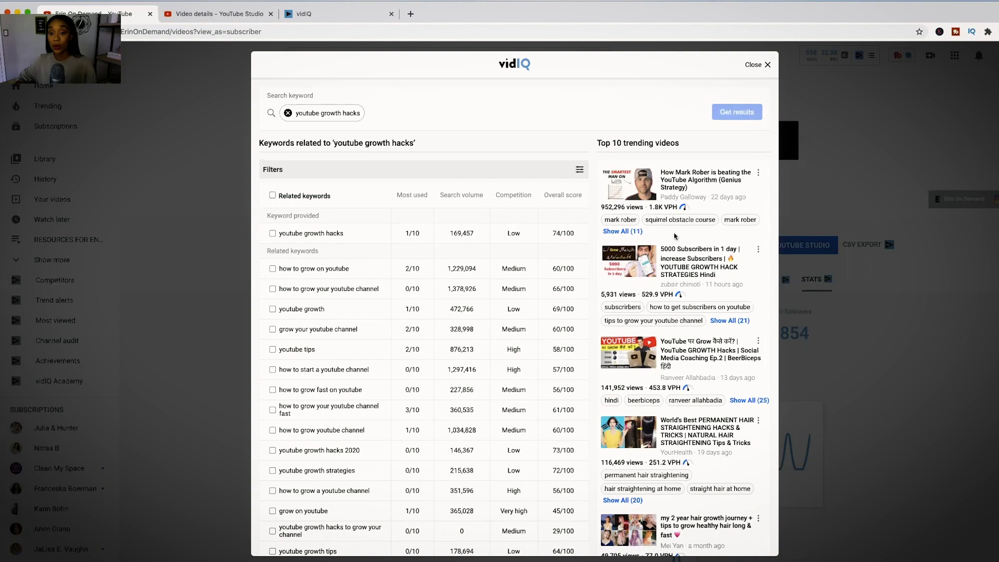
# Examine the top trending videos for "youtube growth hacks", noting the first video's view count.
pyautogui.scroll(-2, 686, 300)
pyautogui.scroll(-3, 685, 299)
pyautogui.scroll(5, 650, 196)
pyautogui.moveTo(646, 206); pyautogui.dragTo(600, 204)
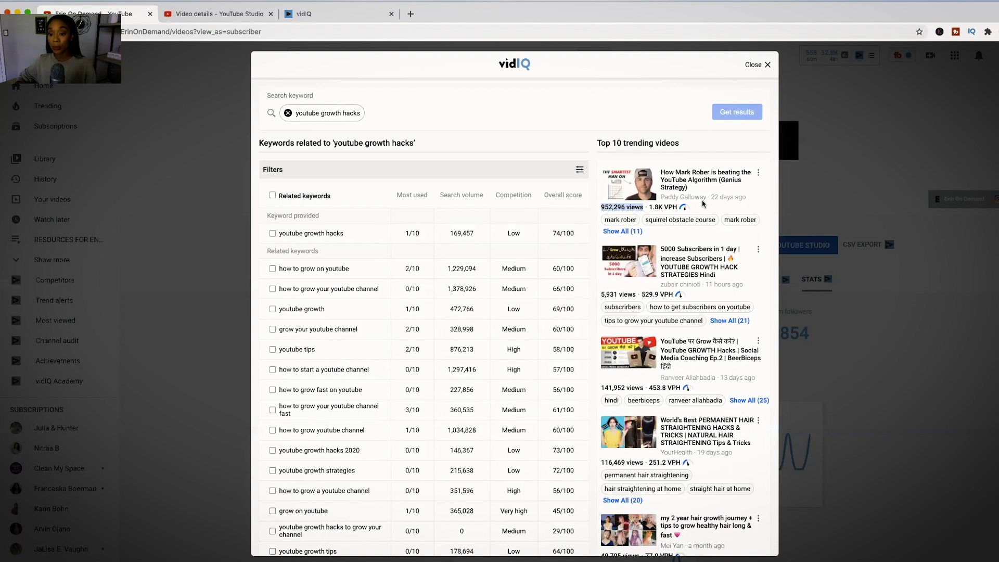
pyautogui.click(773, 206)
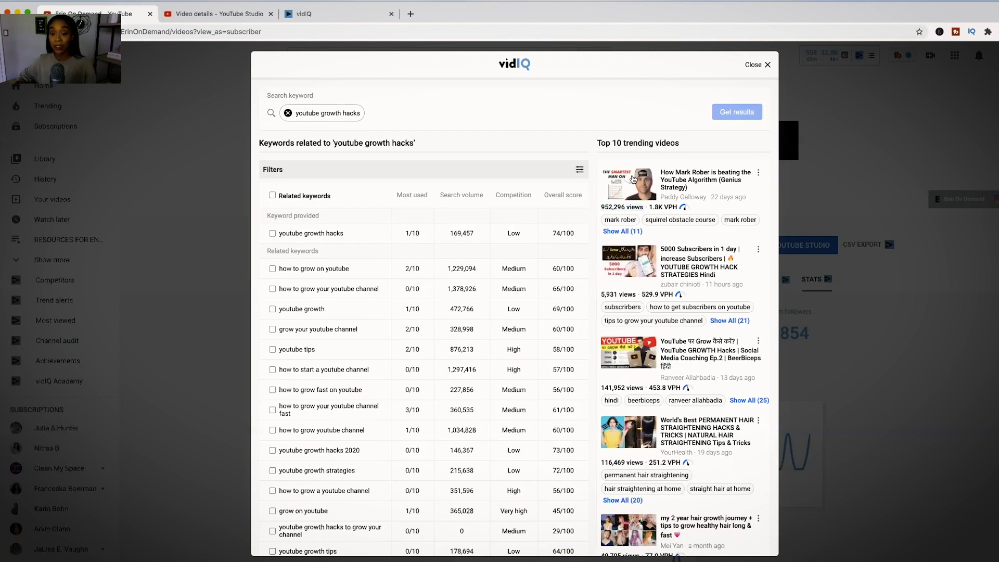
# Expand the top trending videos for "youtube growth hacks" to the full top 10 and review their views and views per hour.
pyautogui.scroll(-4, 633, 179)
pyautogui.click(703, 414)
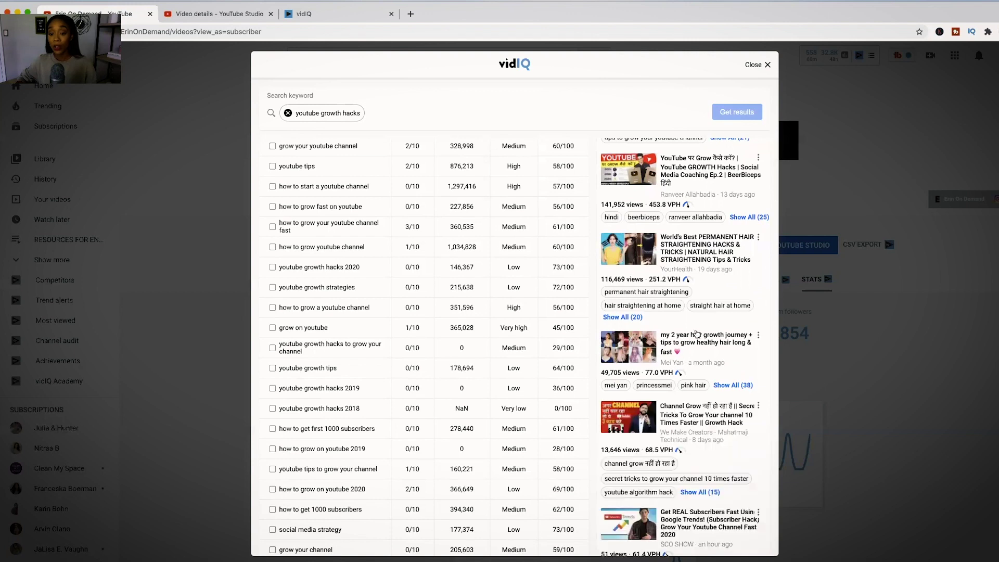
pyautogui.scroll(-8, 696, 333)
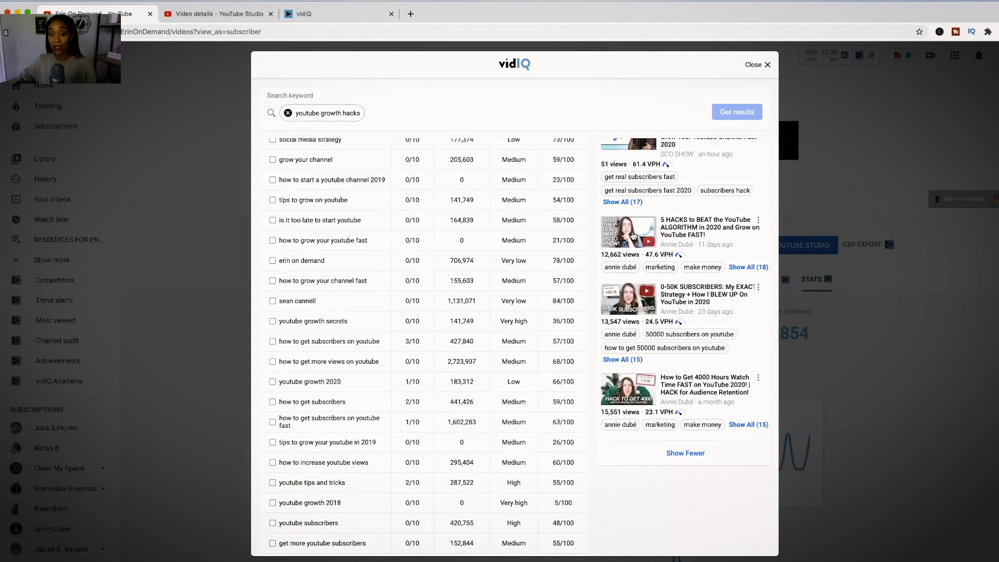
pyautogui.scroll(4, 635, 261)
pyautogui.scroll(6, 640, 334)
pyautogui.scroll(8, 641, 332)
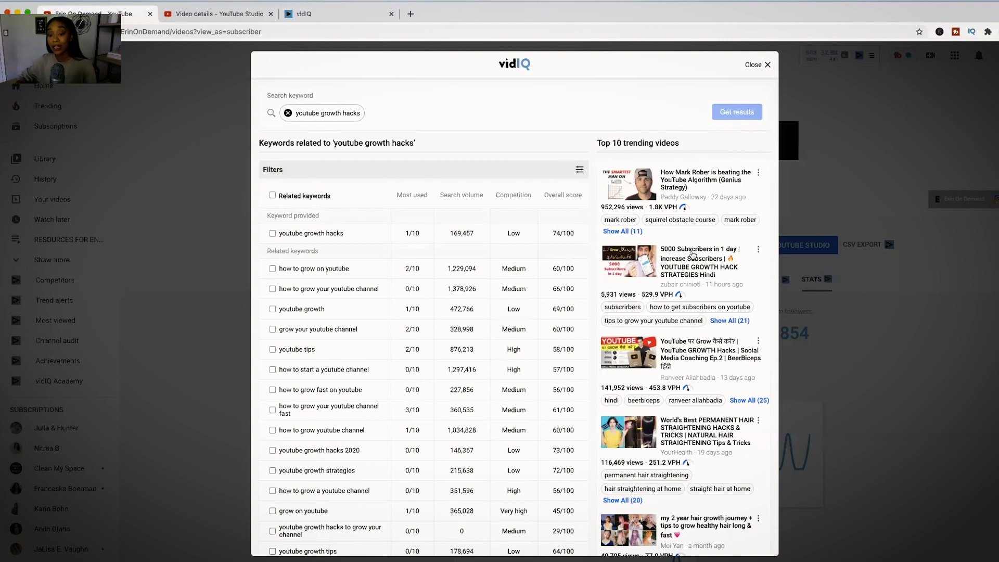
pyautogui.scroll(-2, 693, 254)
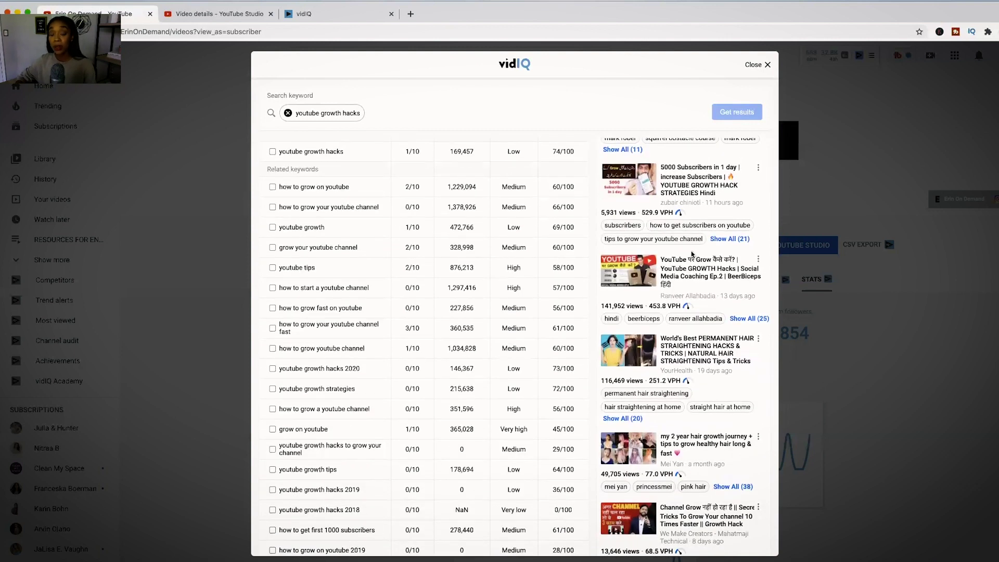
pyautogui.scroll(2, 692, 255)
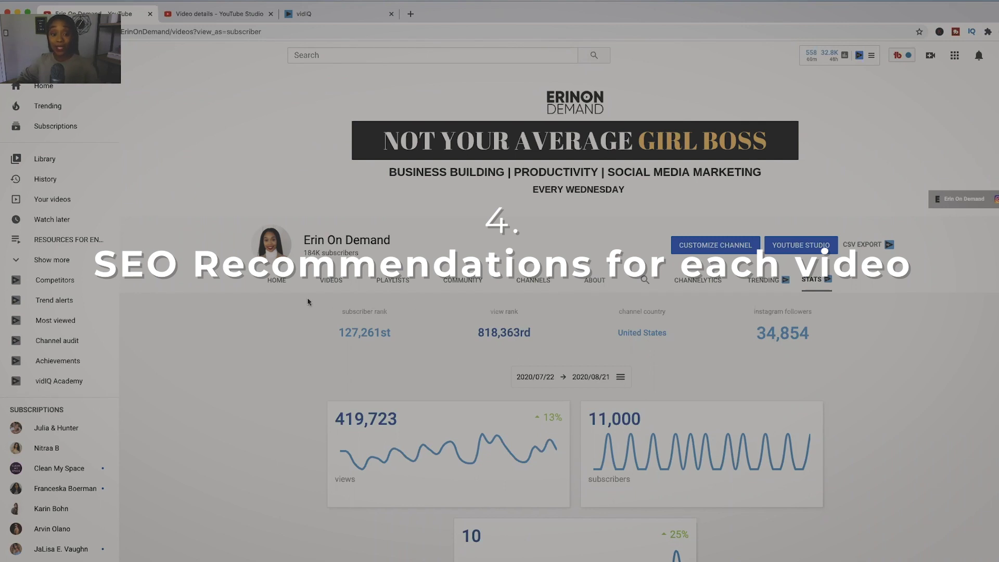
# Open the video "FULL Overview of the Manufacturing Process" from the channel's uploads and pause its playback.
pyautogui.click(331, 281)
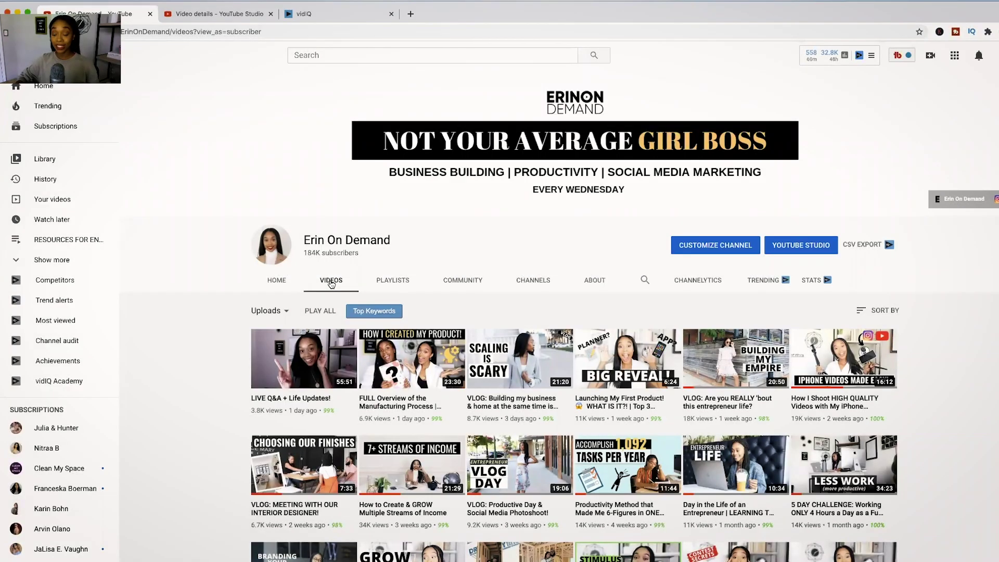
pyautogui.scroll(-2, 315, 364)
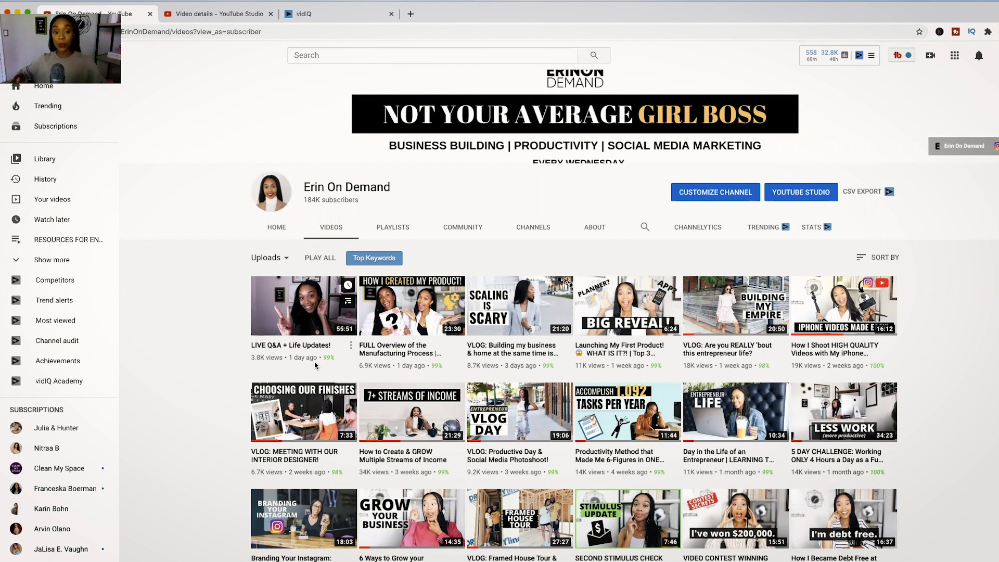
pyautogui.click(409, 316)
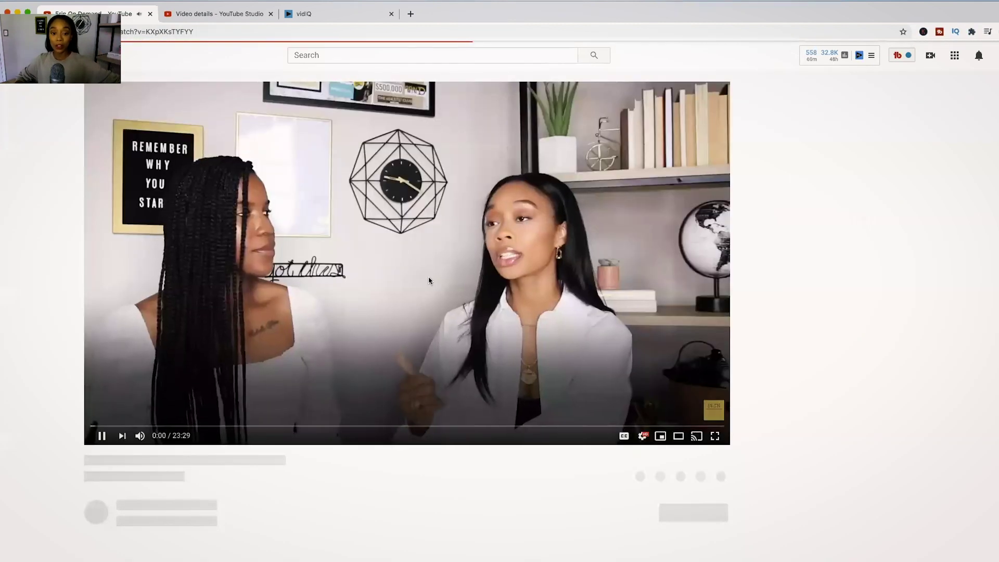
pyautogui.click(429, 280)
# Examine the video's vidIQ overview, SEO score breakdown, engagement rate and social statistics.
pyautogui.scroll(-3, 429, 280)
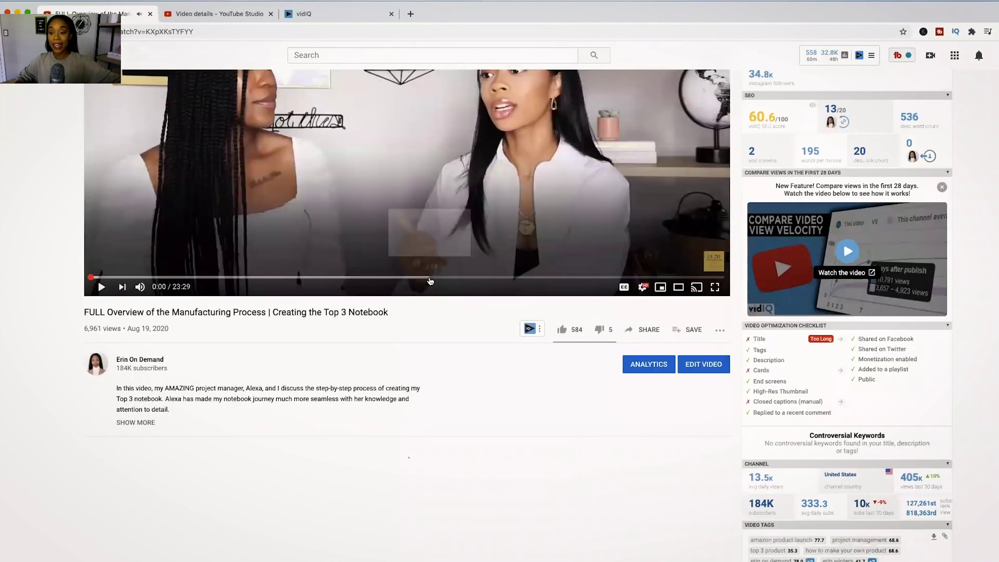
pyautogui.scroll(3, 429, 280)
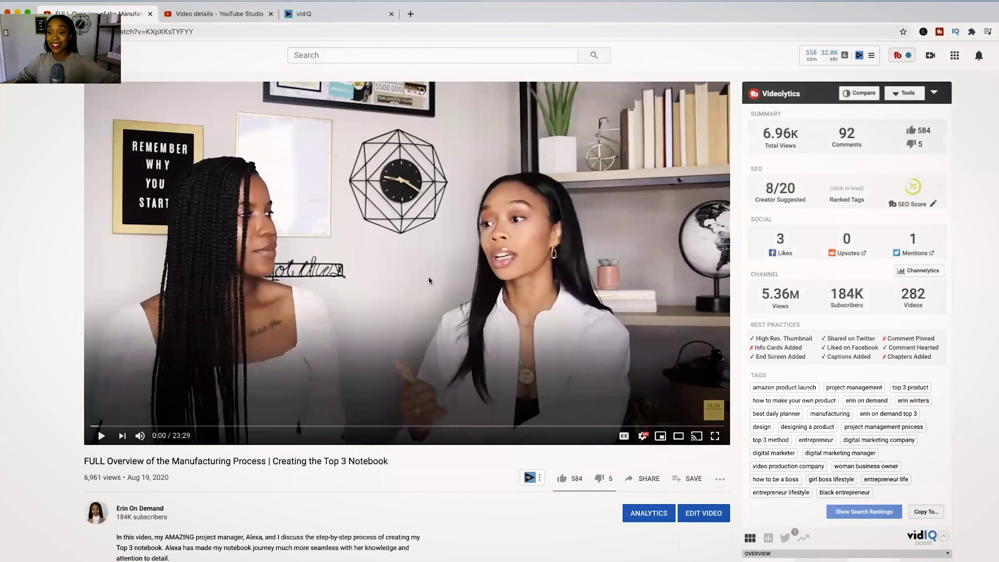
pyautogui.scroll(-7, 428, 276)
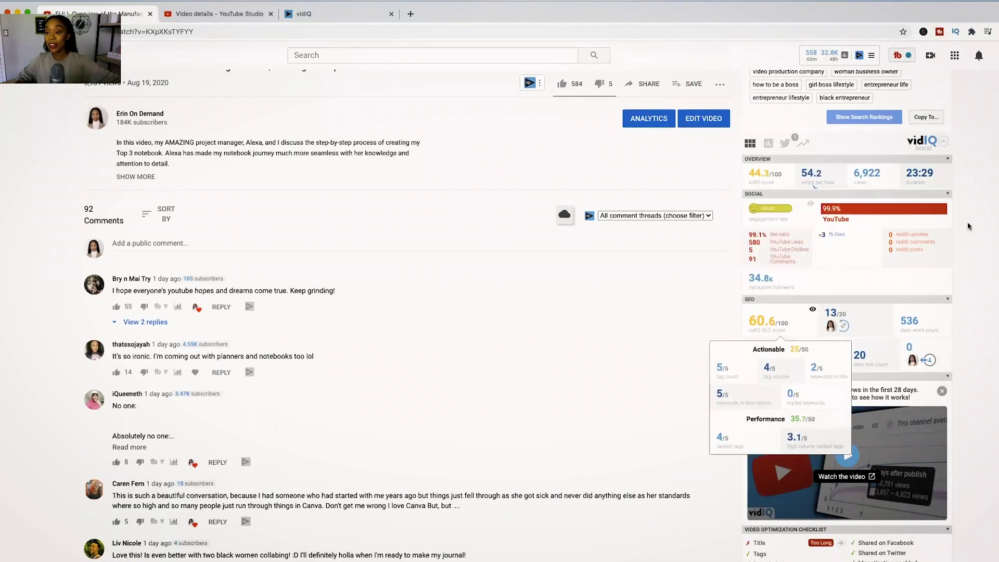
pyautogui.scroll(-1, 731, 276)
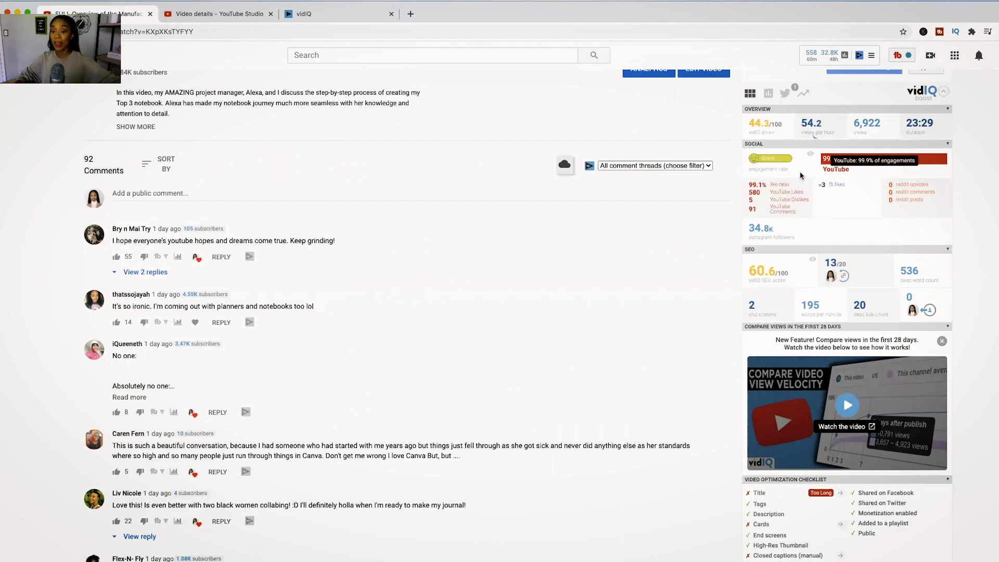
pyautogui.moveTo(773, 163)
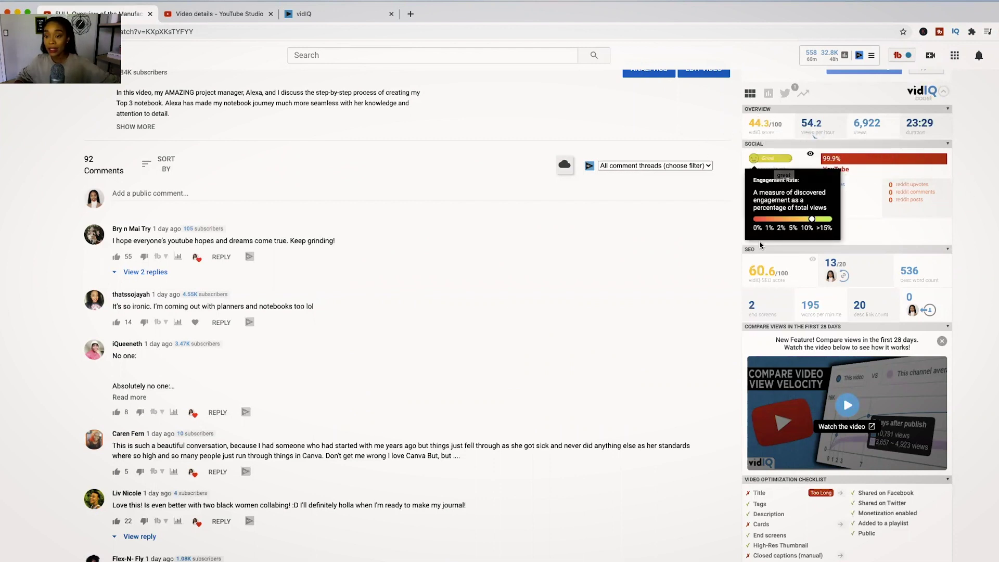
pyautogui.scroll(-2, 801, 174)
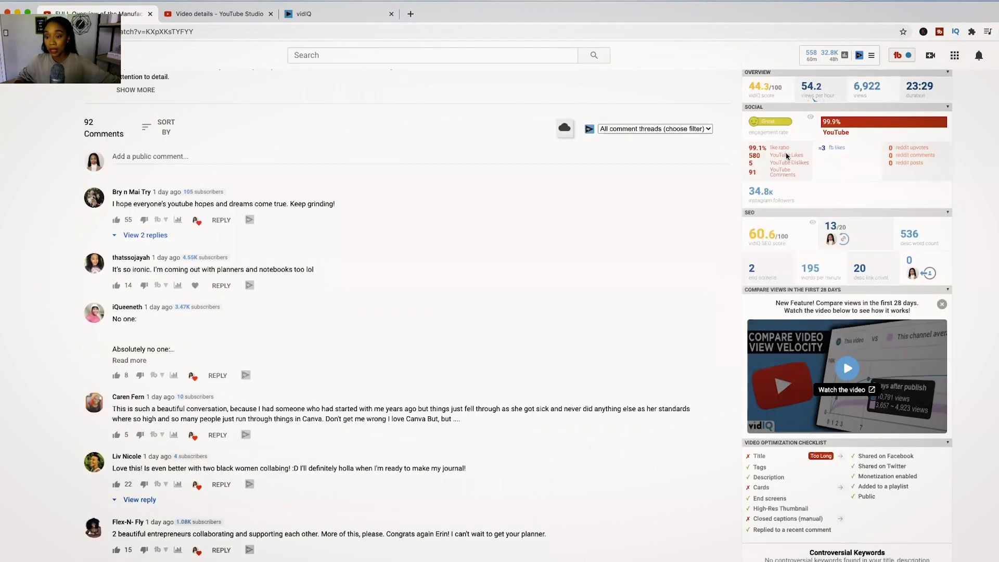
pyautogui.moveTo(876, 174)
# Check the video optimization checklist, open the fix for the overly long title in a new tab, and return to the video page.
pyautogui.scroll(-3, 887, 228)
pyautogui.scroll(-5, 887, 228)
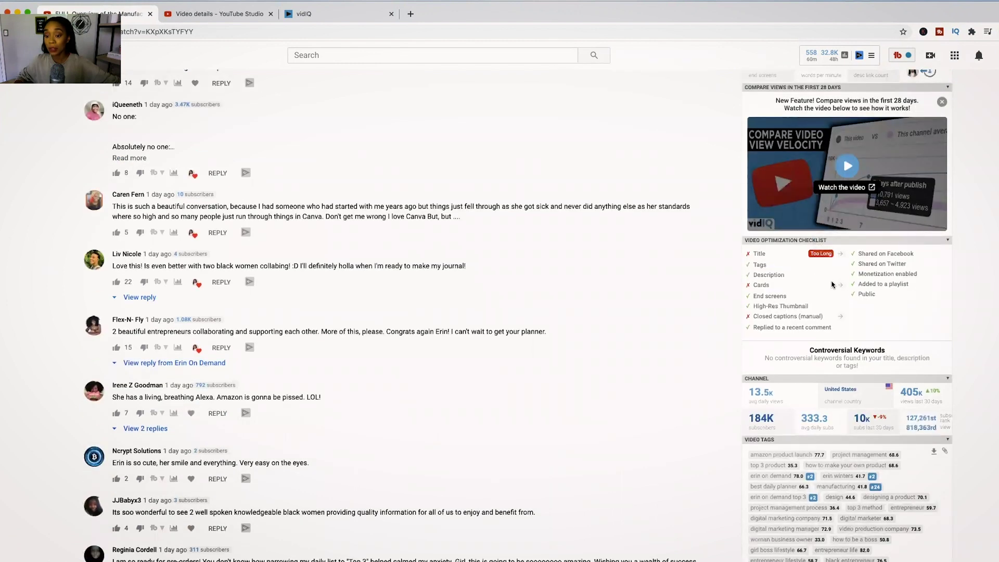
pyautogui.moveTo(821, 255)
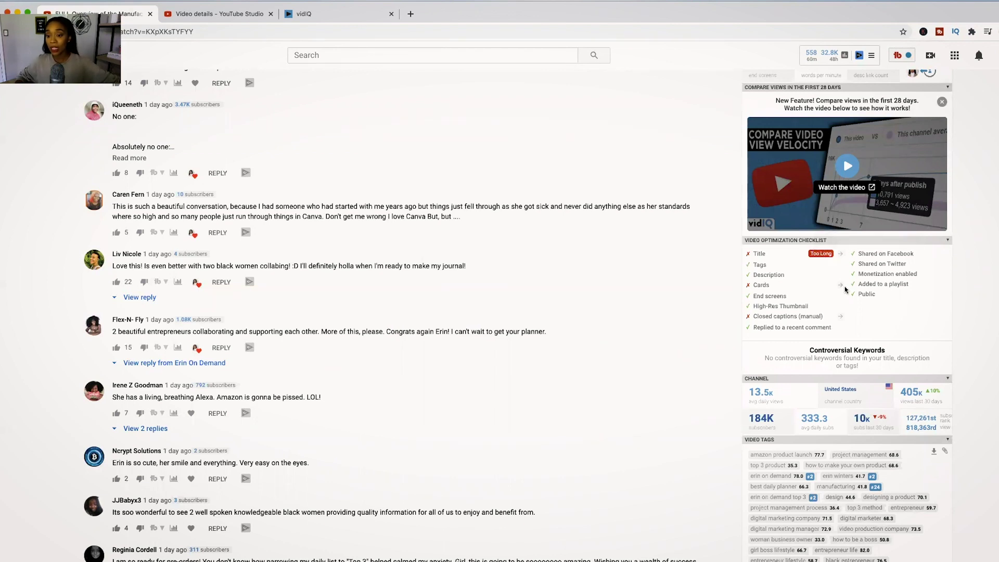
pyautogui.click(842, 256)
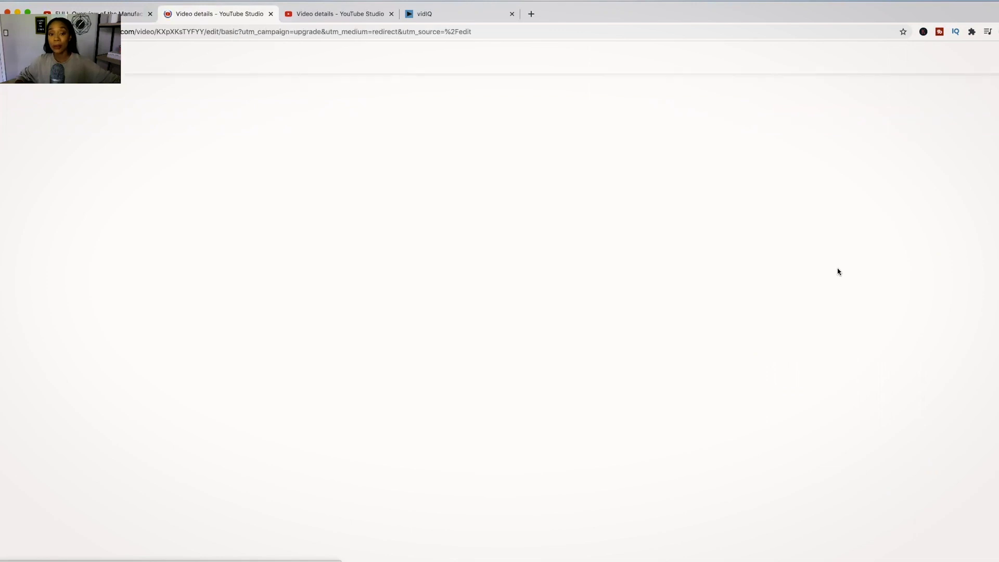
pyautogui.click(142, 15)
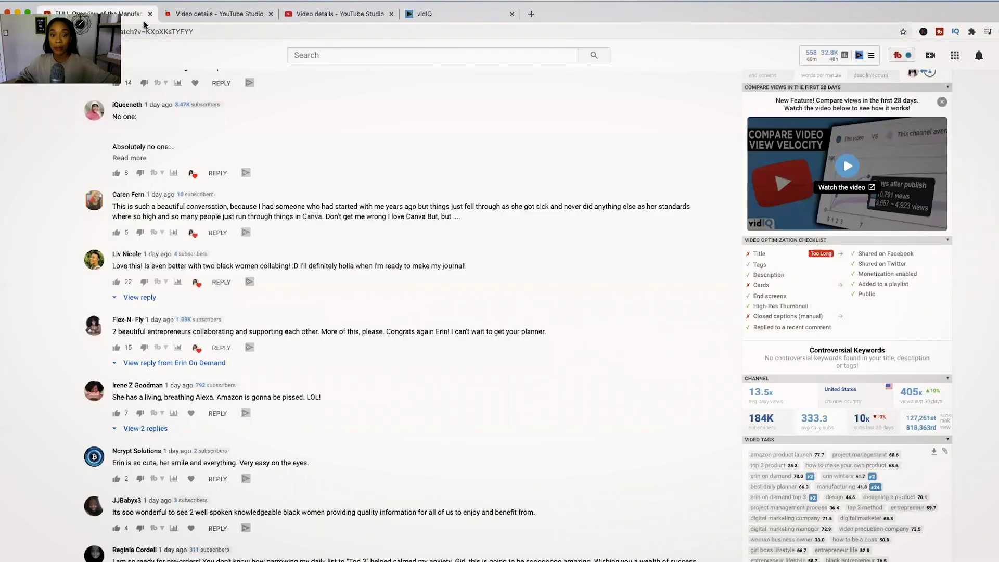
# Examine the scores and search rankings of the video's tags, including the details for "best daily planner".
pyautogui.scroll(-3, 848, 304)
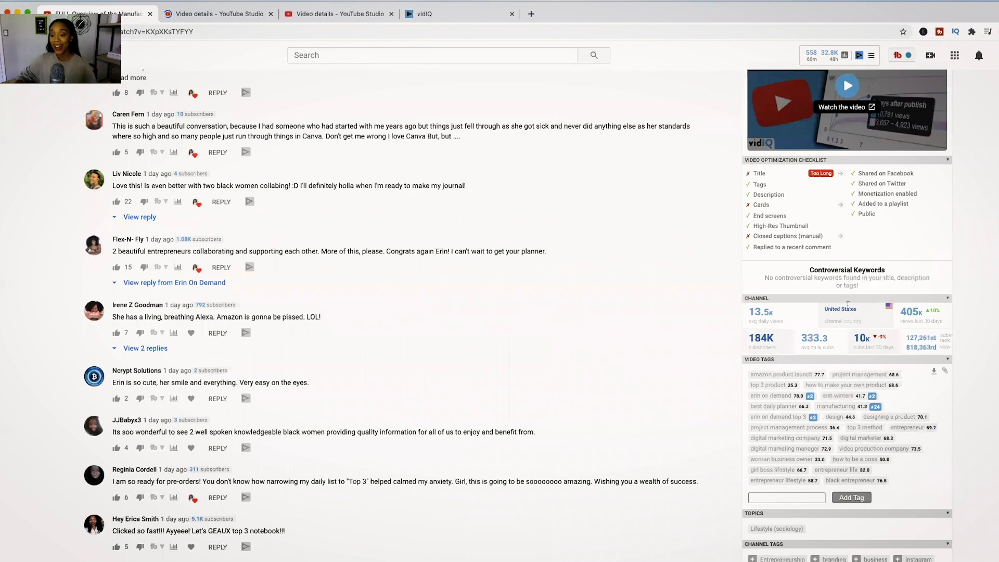
pyautogui.scroll(-2, 848, 304)
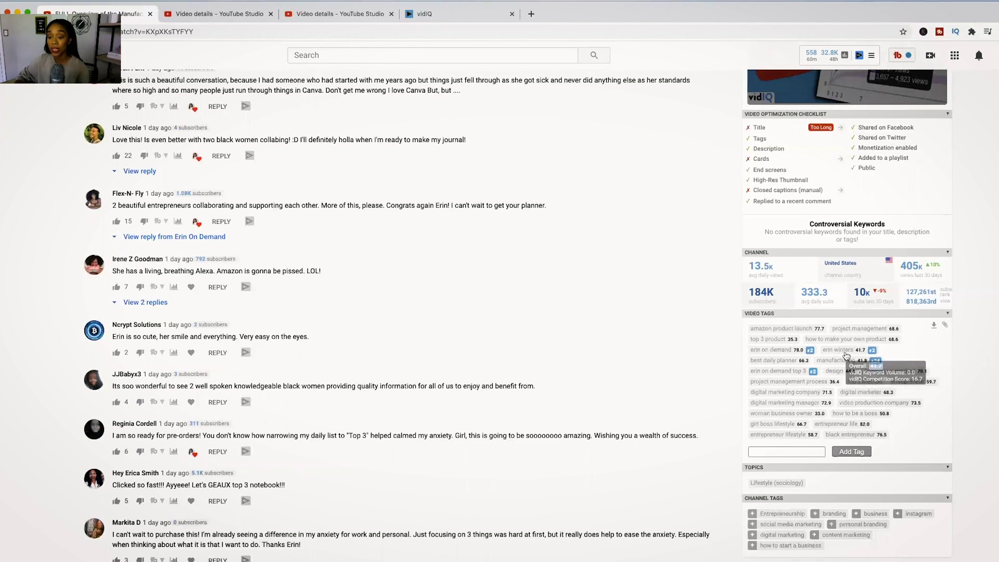
pyautogui.moveTo(811, 374)
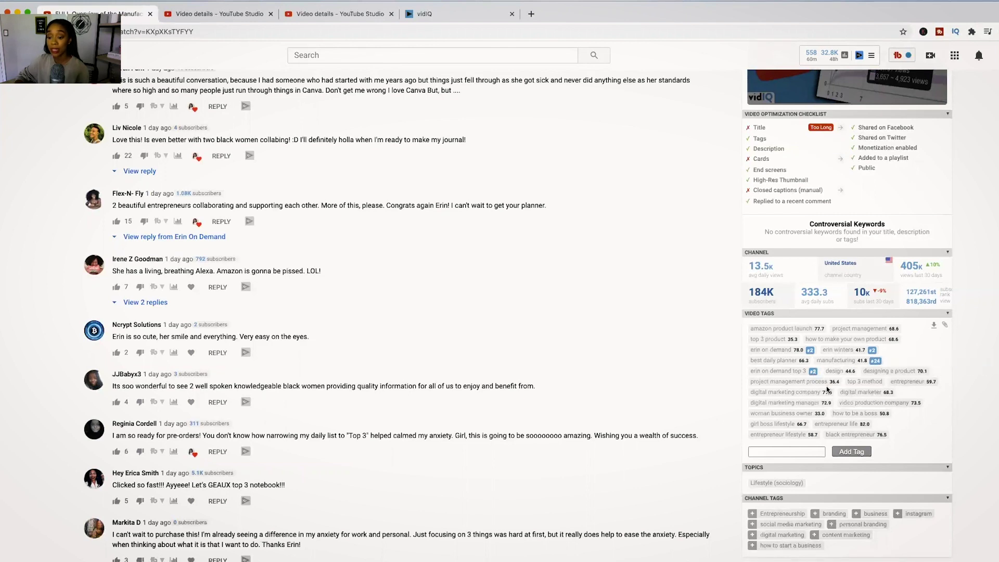
pyautogui.moveTo(798, 435)
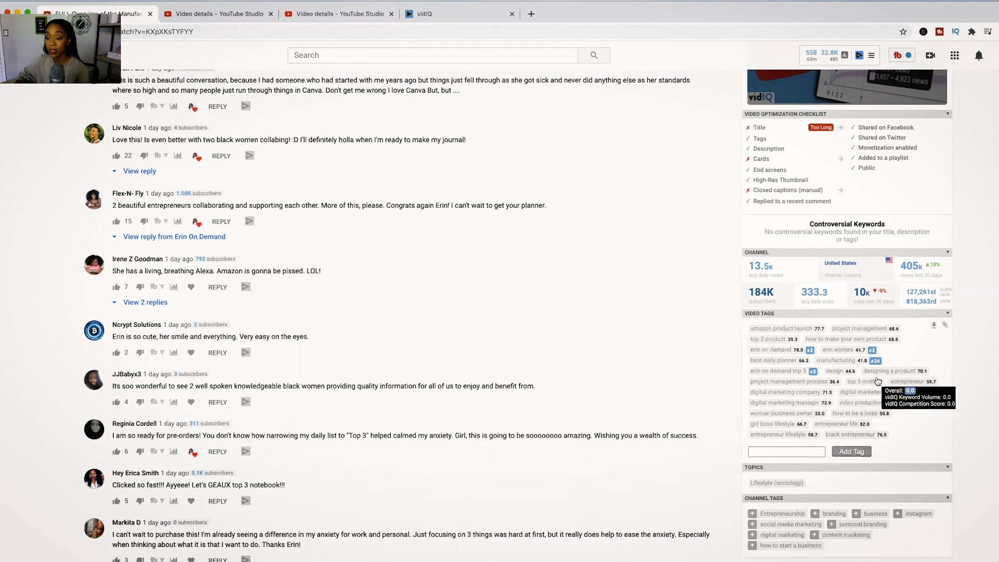
pyautogui.moveTo(881, 399)
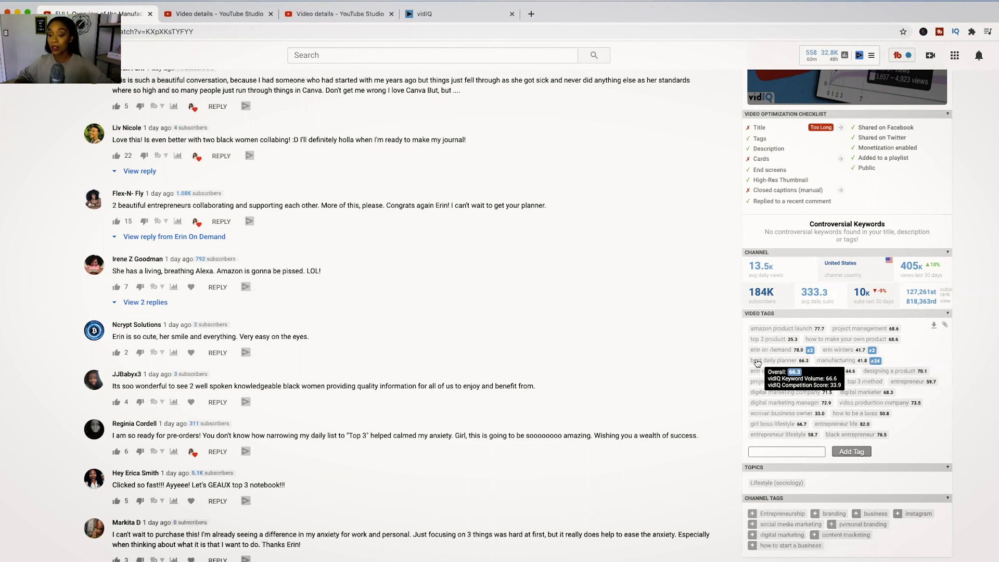
pyautogui.scroll(6, 617, 311)
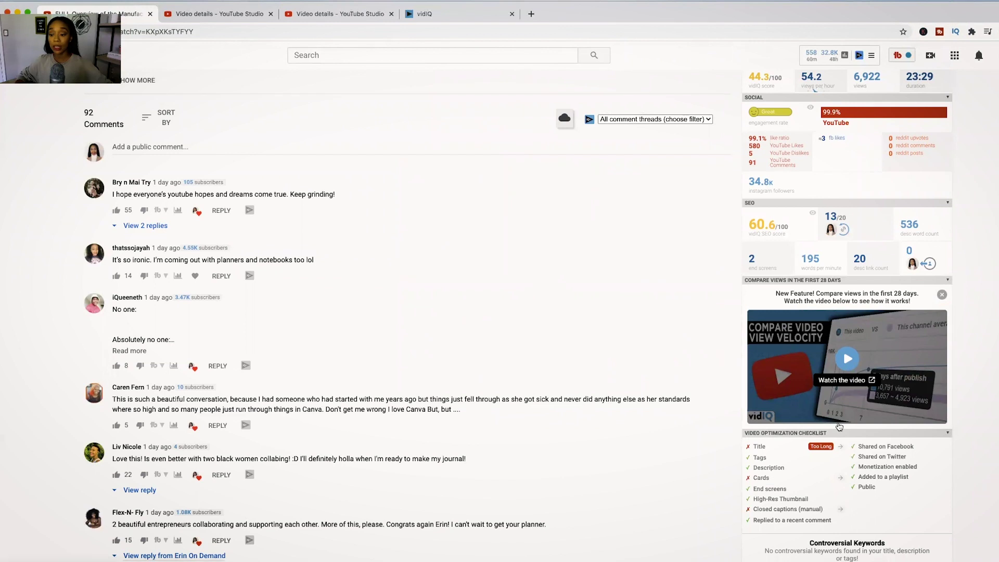
# Switch to the video's details in YouTube Studio and examine the title and description keyword suggestions and the best time to publish.
pyautogui.click(392, 14)
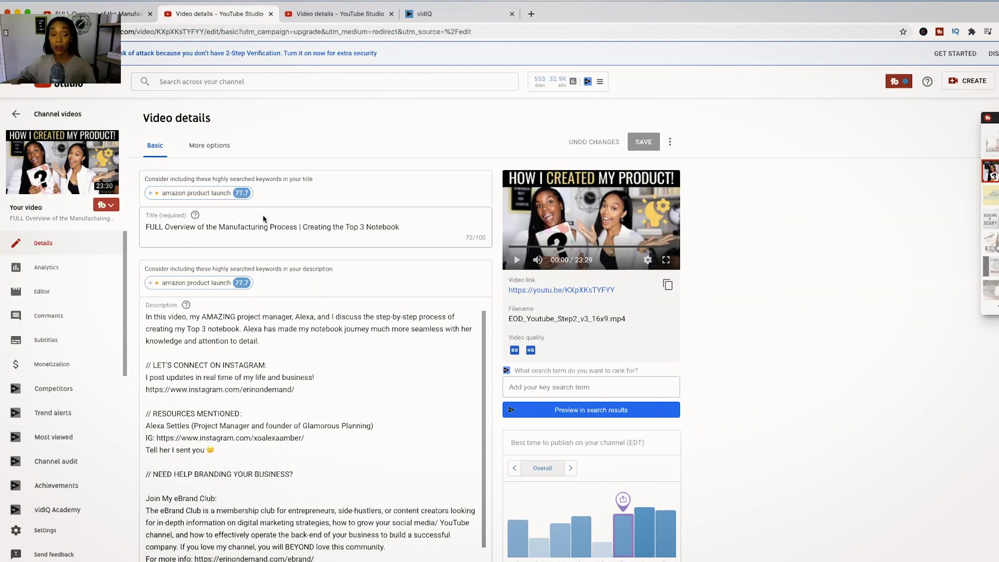
pyautogui.scroll(-1, 263, 219)
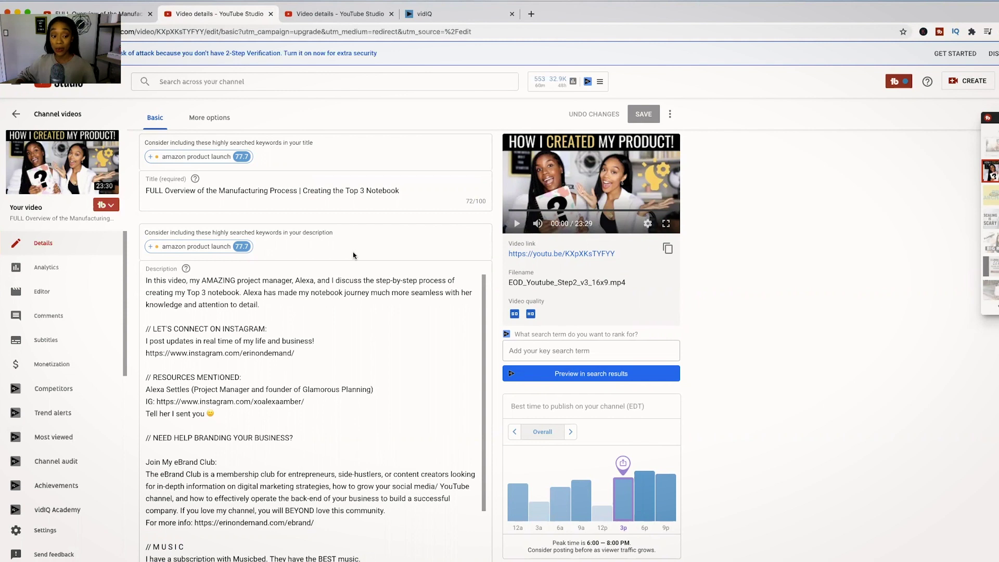
pyautogui.scroll(-4, 670, 322)
pyautogui.scroll(3, 666, 323)
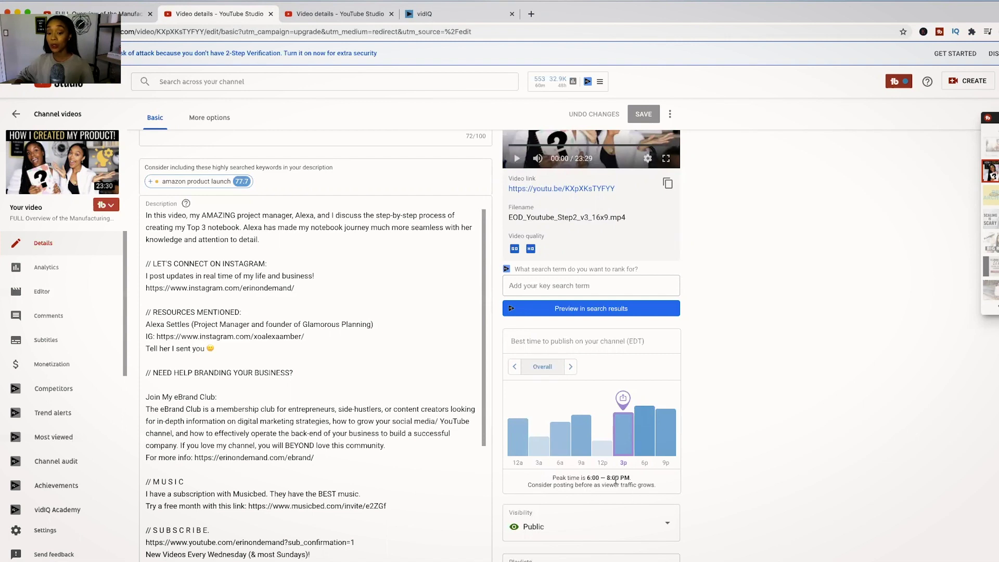
pyautogui.scroll(-1, 625, 479)
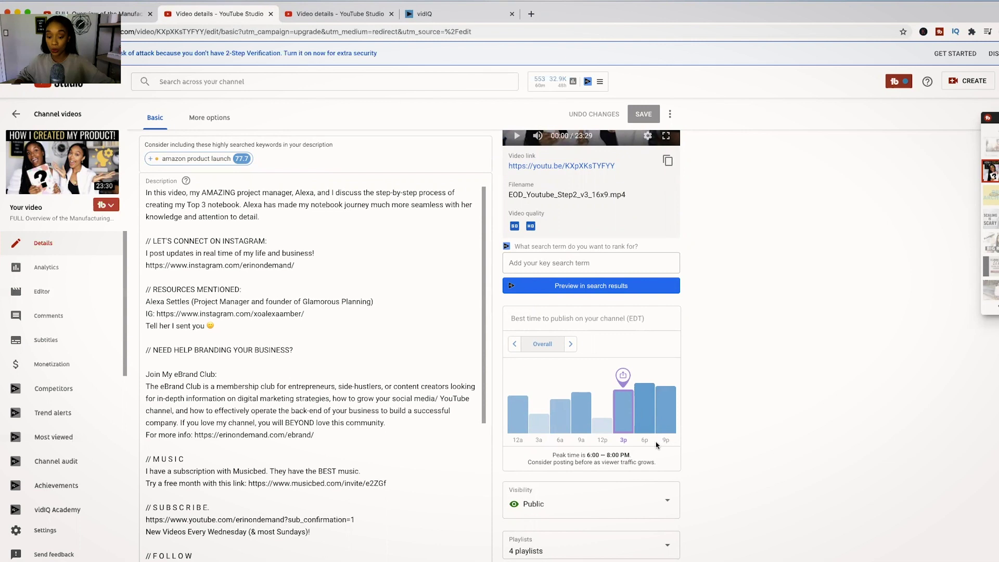
pyautogui.scroll(-1, 645, 440)
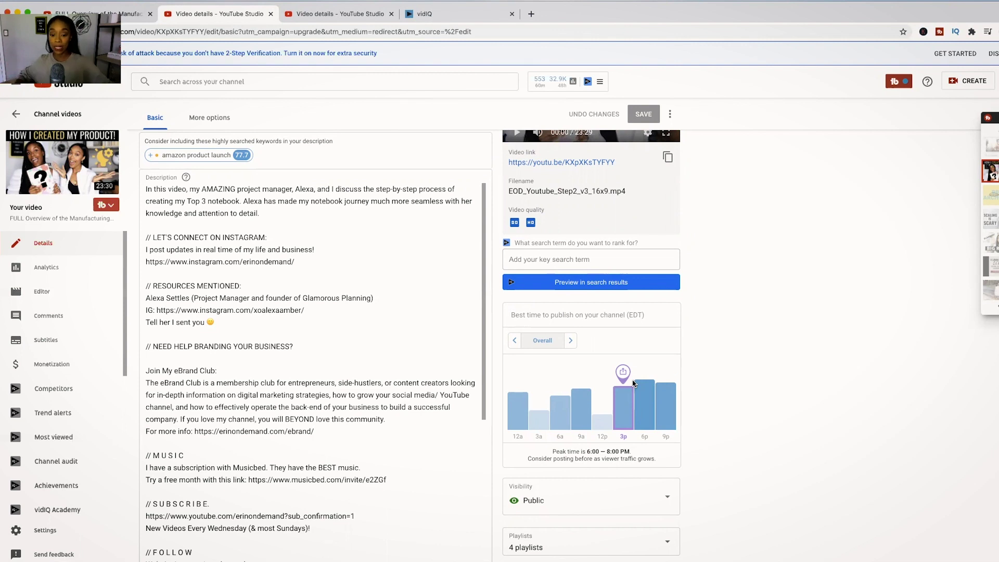
# Compare the video's thumbnail and title with competing videos in vidIQ's search results preview for "product launch".
pyautogui.scroll(-3, 633, 384)
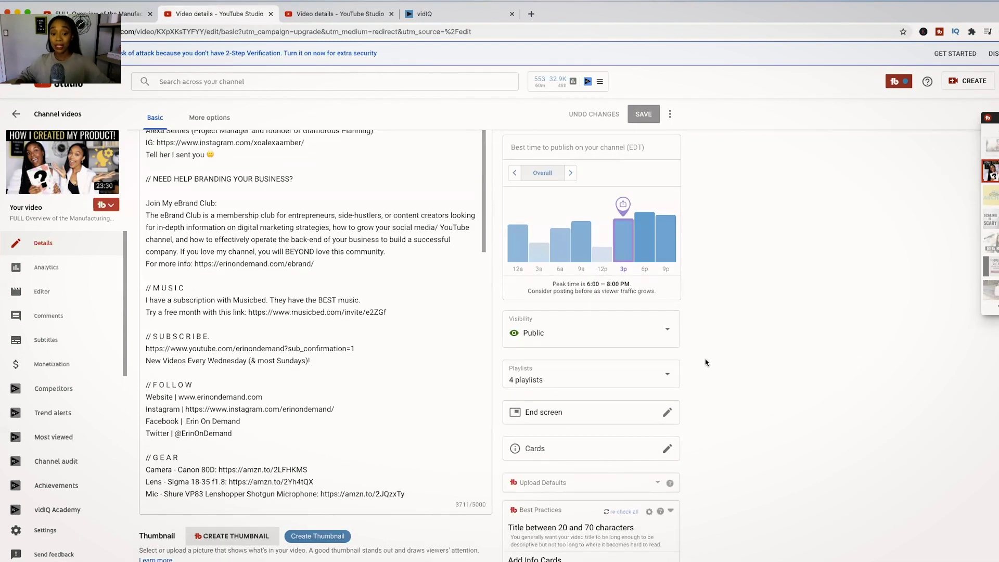
pyautogui.scroll(-3, 705, 363)
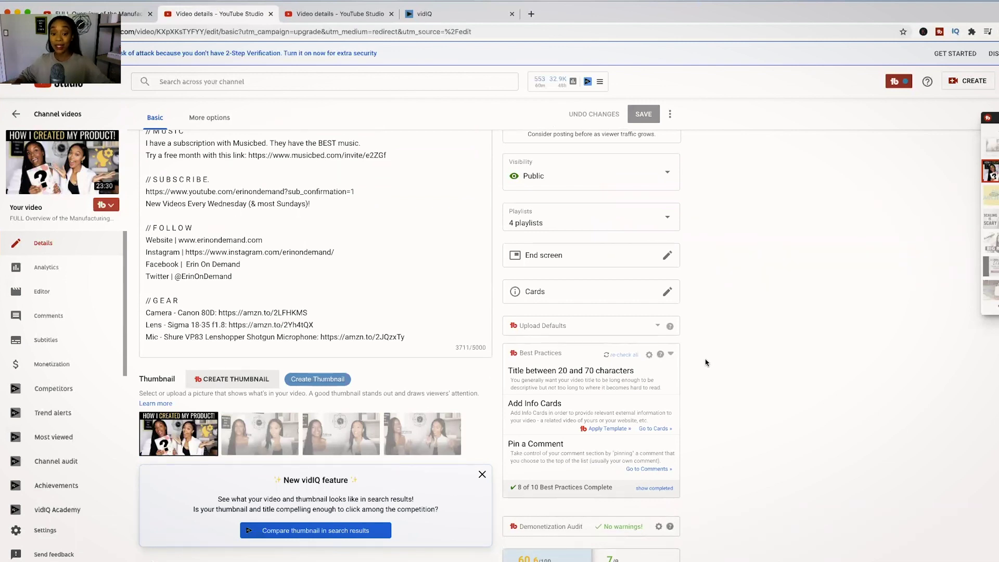
pyautogui.scroll(-3, 706, 363)
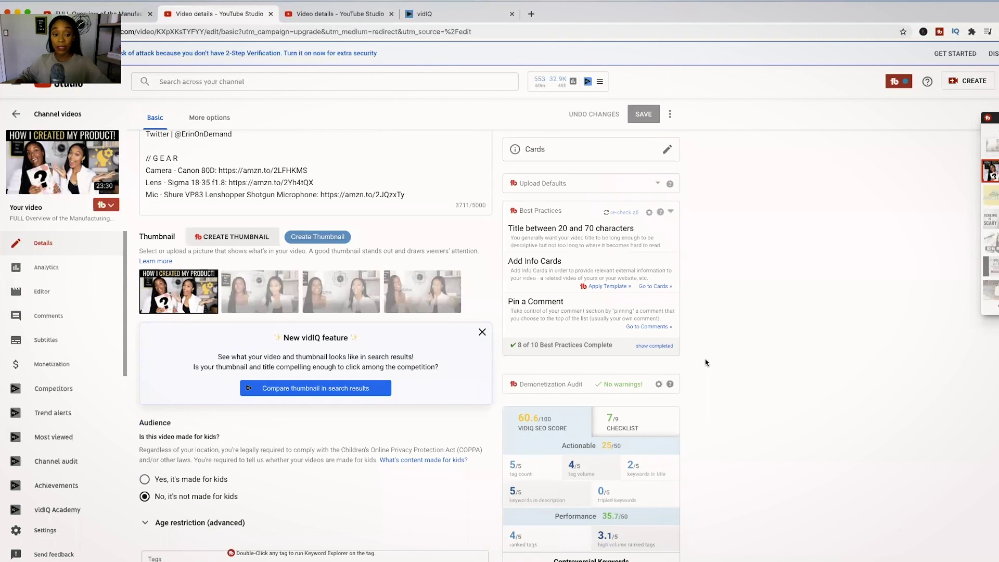
pyautogui.scroll(-2, 318, 260)
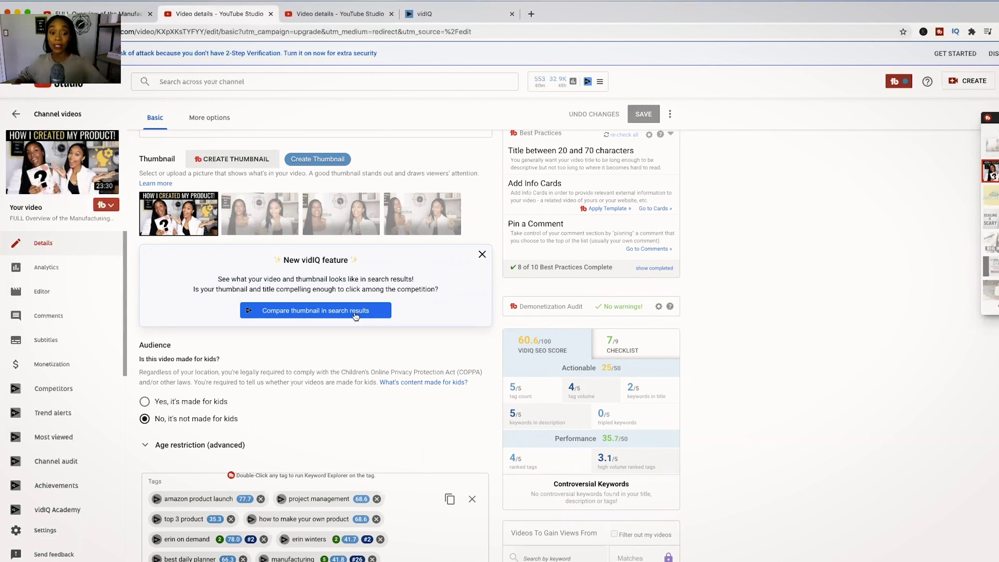
pyautogui.click(321, 311)
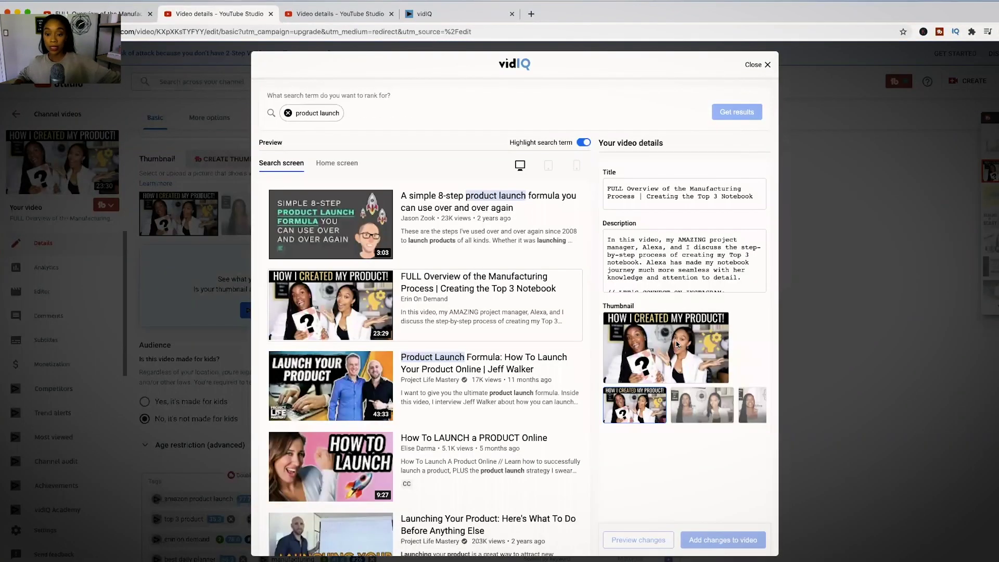
pyautogui.scroll(-3, 475, 298)
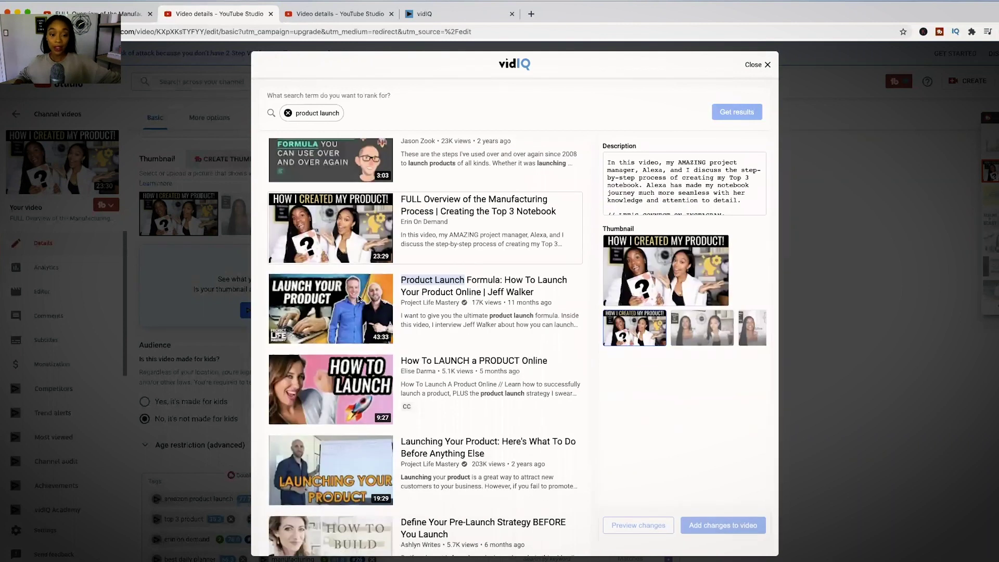
# Review how the video's thumbnail, title and description stand out among the competing "product launch" results, and close the preview.
pyautogui.scroll(-1, 376, 315)
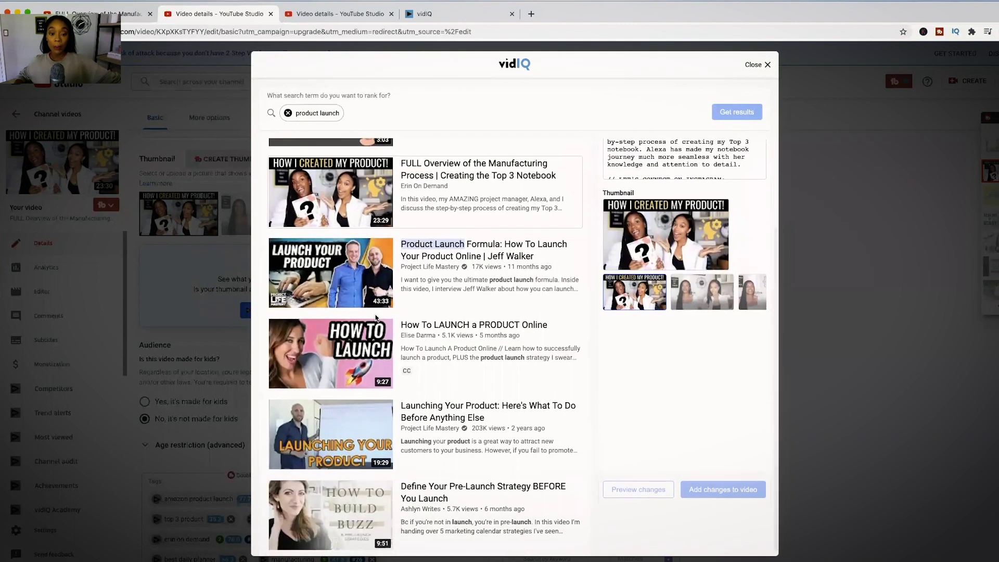
pyautogui.scroll(1, 375, 316)
pyautogui.scroll(4, 387, 310)
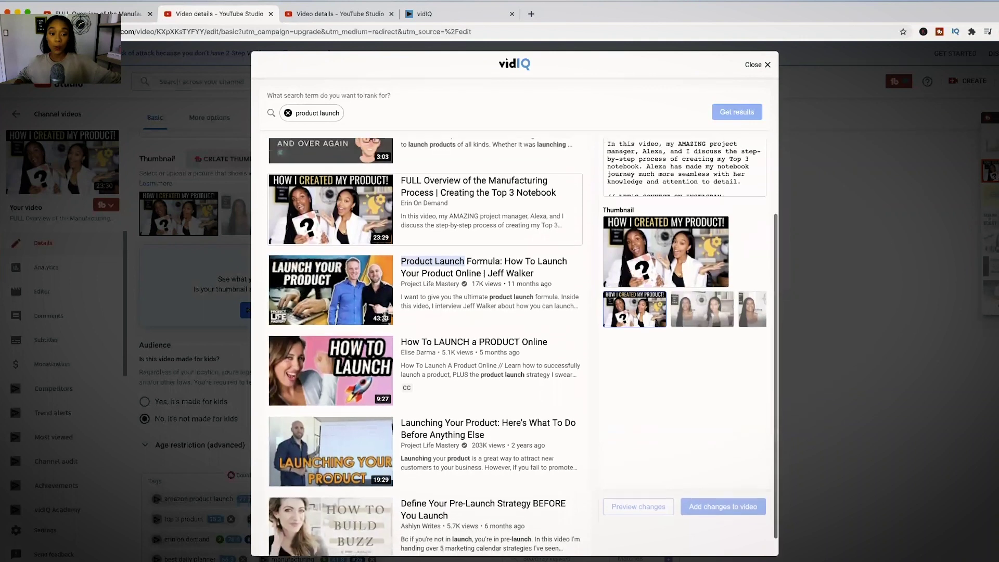
pyautogui.scroll(1, 382, 319)
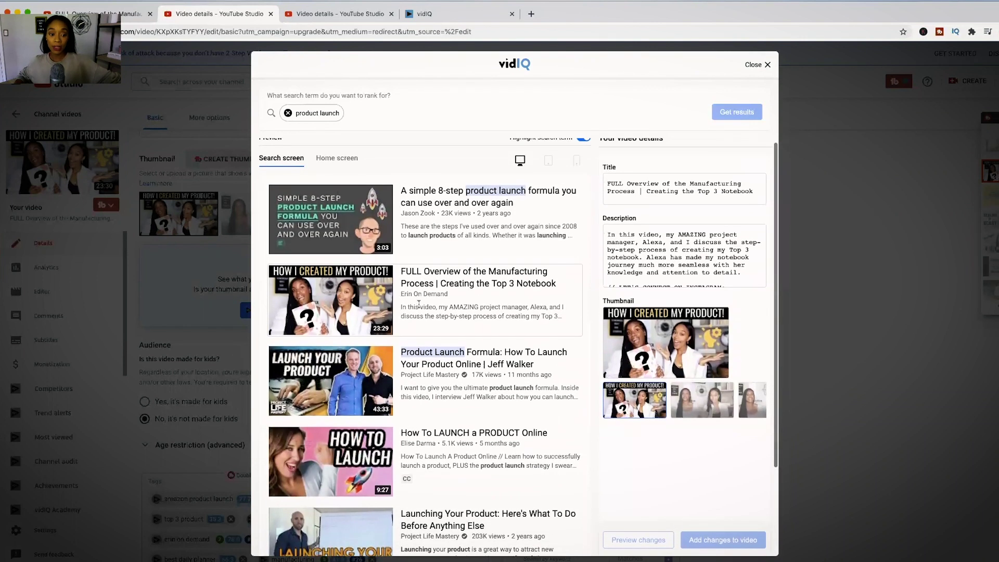
pyautogui.scroll(-3, 590, 325)
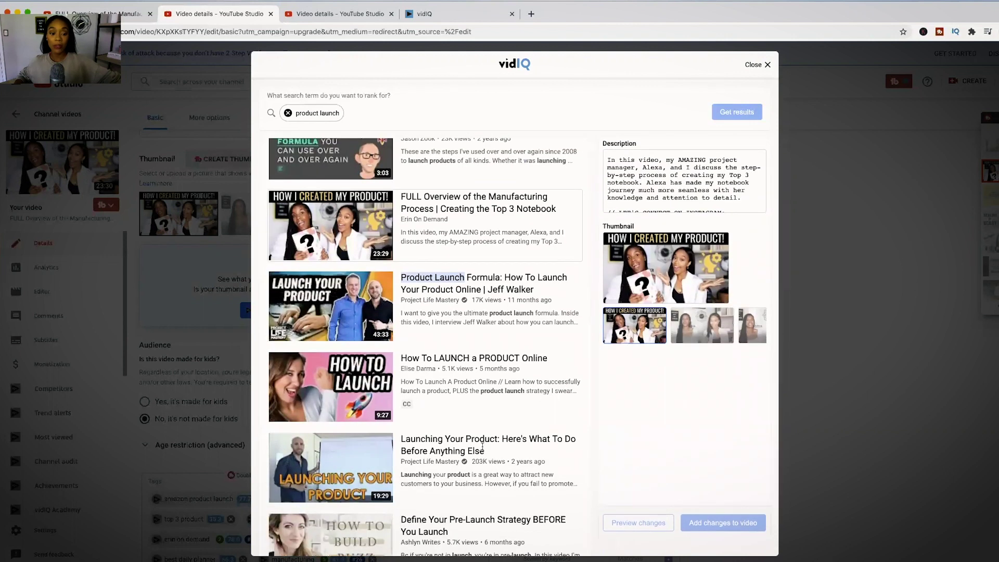
pyautogui.scroll(-2, 482, 446)
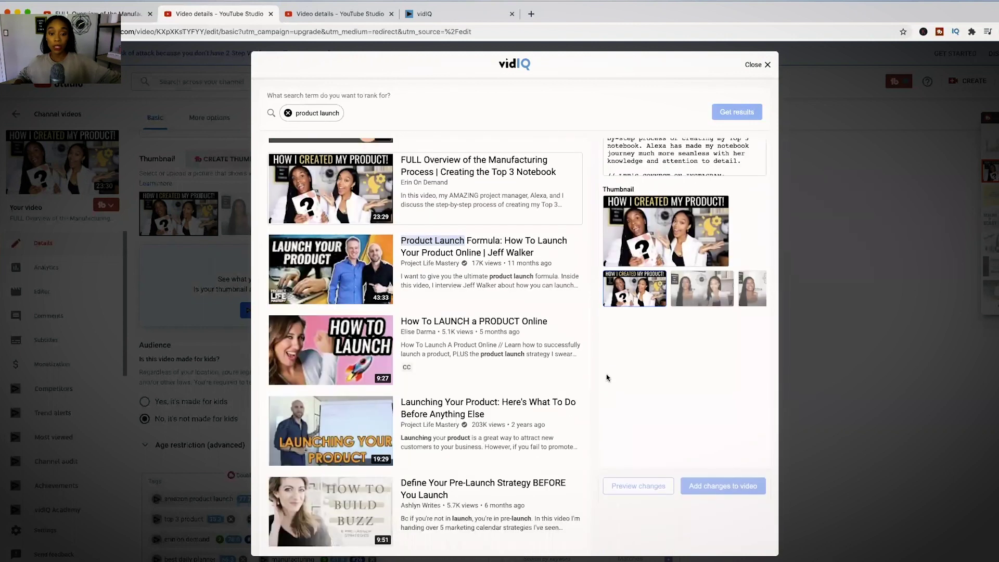
pyautogui.scroll(5, 612, 384)
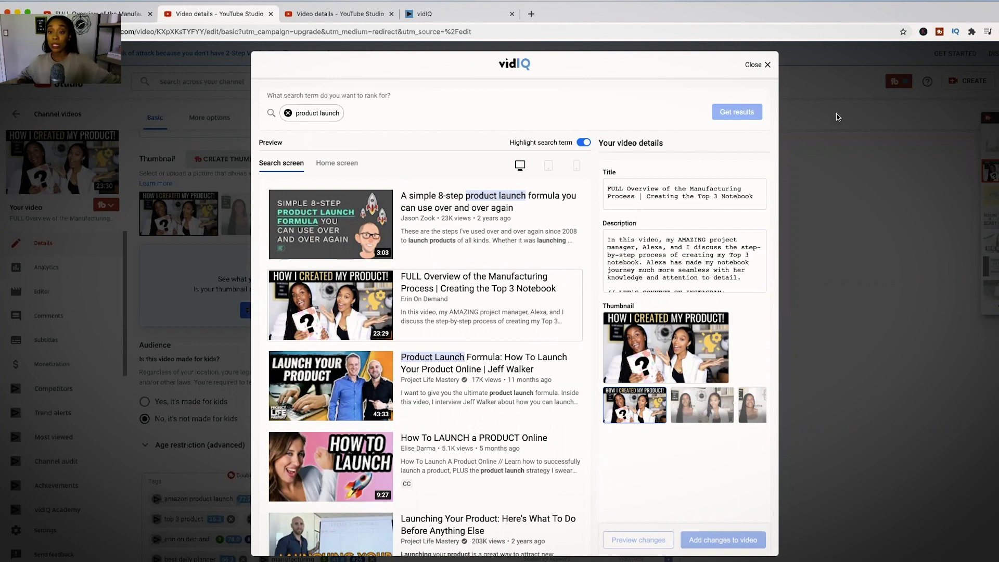
pyautogui.click(757, 64)
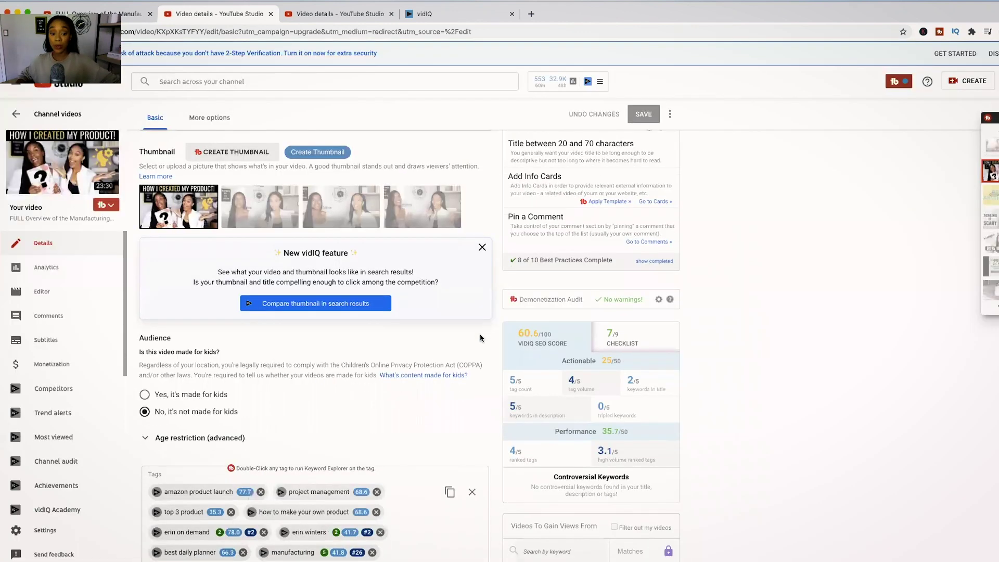
# Look over the video's tag scores, tag tools and recommended tags, and return to the start of the video details.
pyautogui.scroll(-2, 480, 338)
pyautogui.scroll(-3, 397, 250)
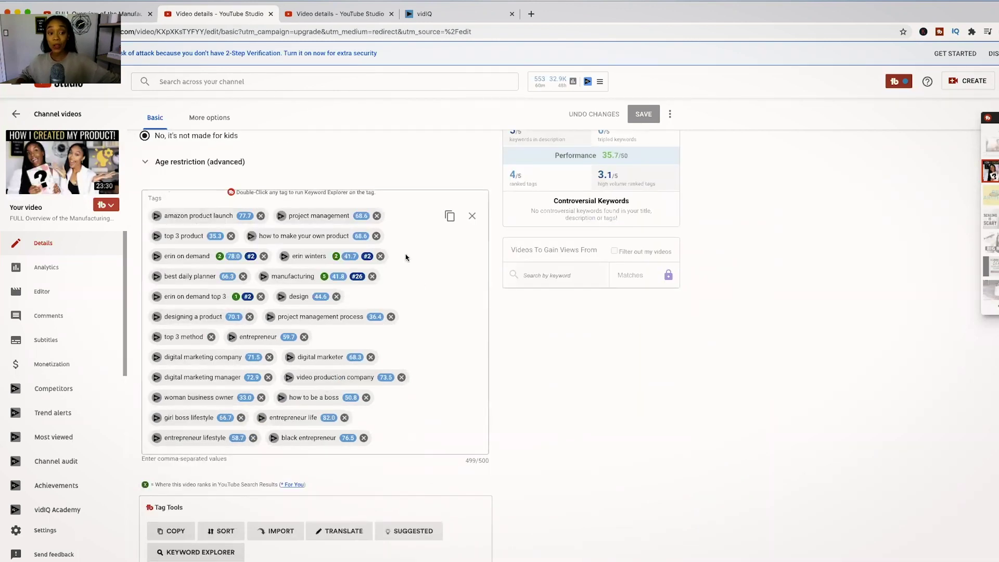
pyautogui.scroll(-6, 406, 257)
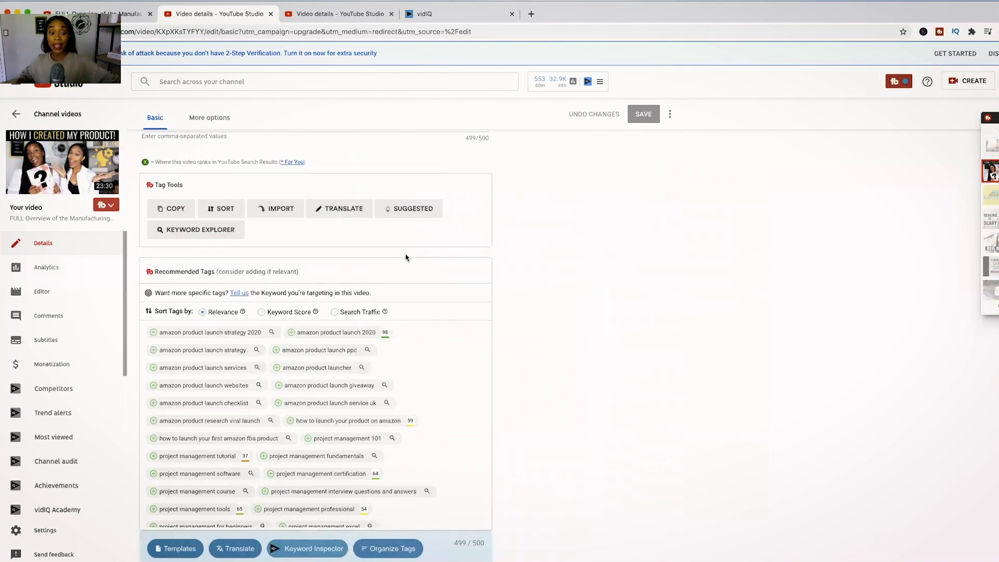
pyautogui.scroll(-4, 406, 257)
pyautogui.scroll(10, 593, 242)
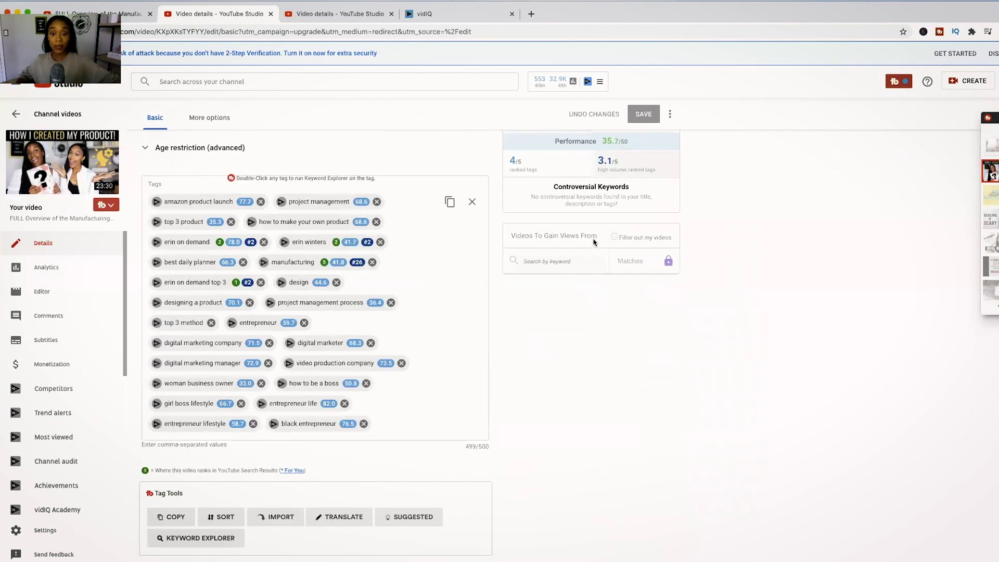
pyautogui.scroll(10, 594, 241)
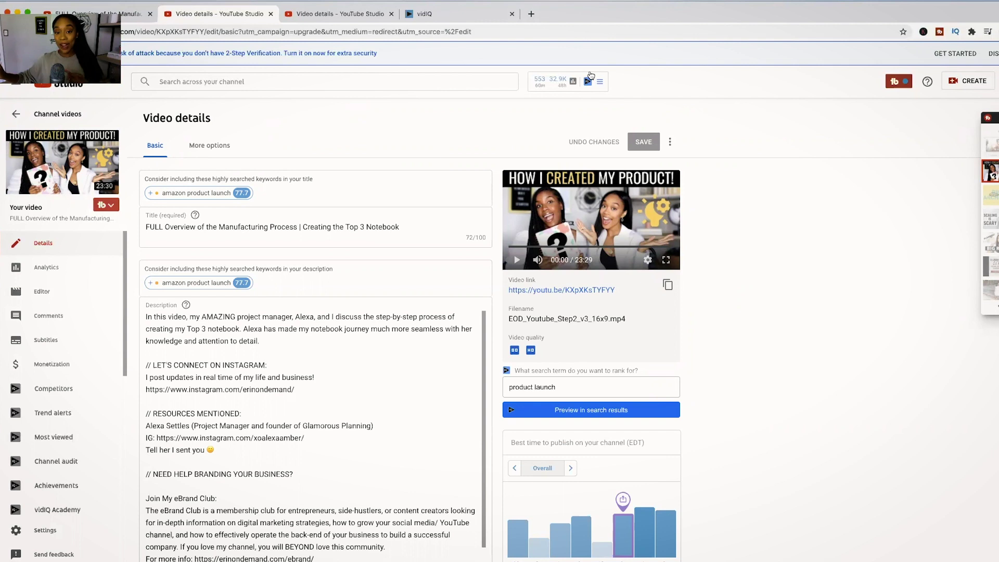